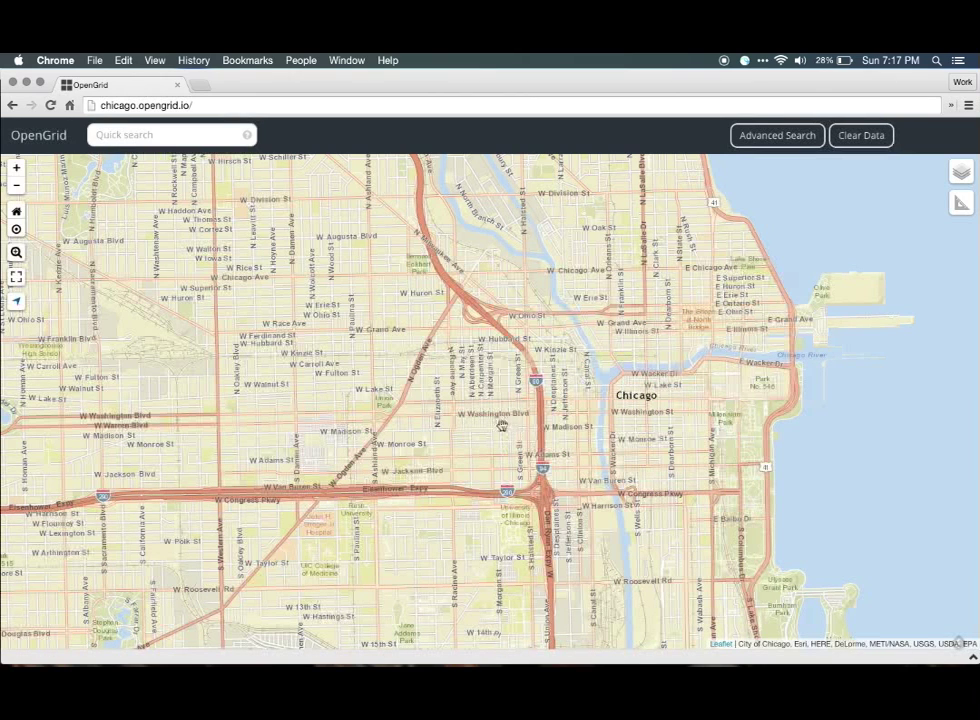
# Quick-search 'Wrigley Building' and show its marker's details
pyautogui.click(146, 134)
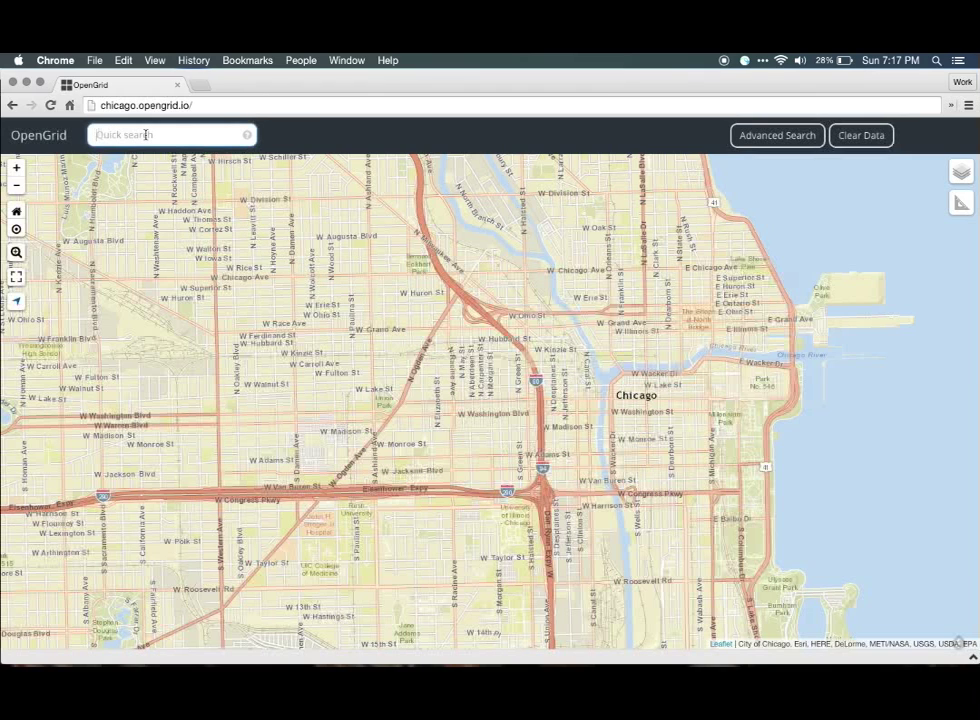
pyautogui.write('Wrigley Building')
pyautogui.press('Return')
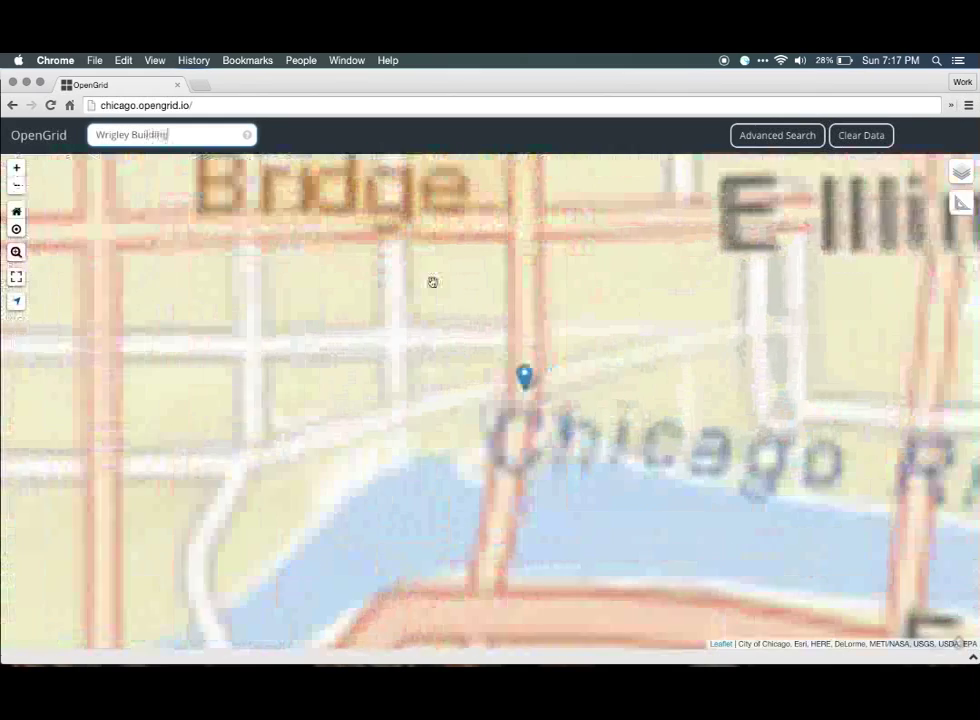
pyautogui.click(492, 387)
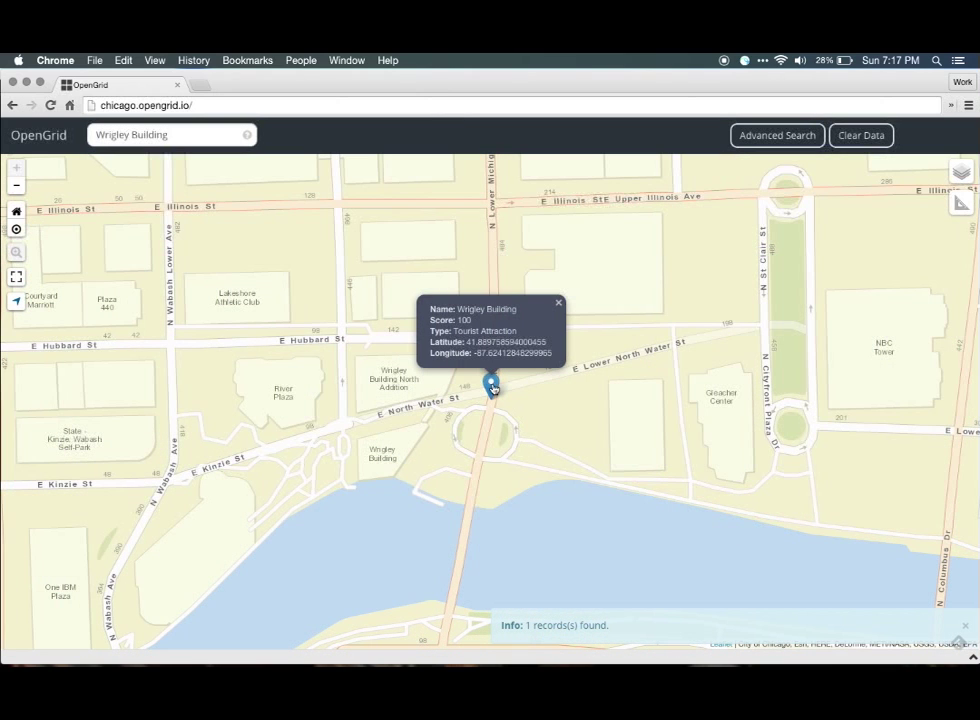
# Search for '50 W Washington St, Chicago, IL 60602' to pin it, then clear the search box
pyautogui.click(181, 138)
pyautogui.tripleClick(186, 134)
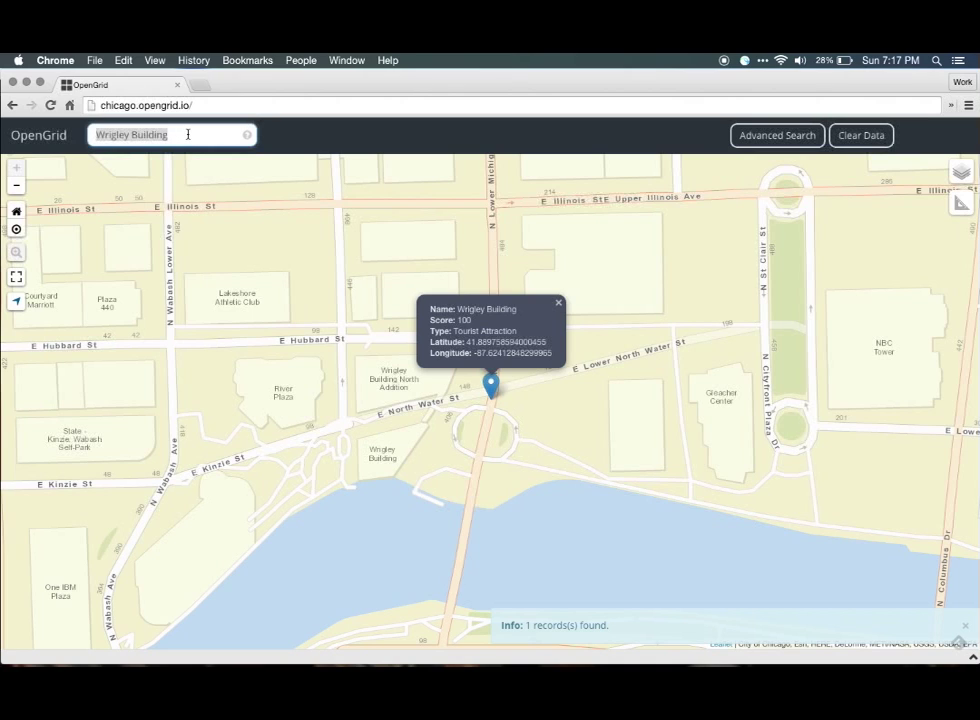
pyautogui.press('BackSpace')
pyautogui.write('50 W')
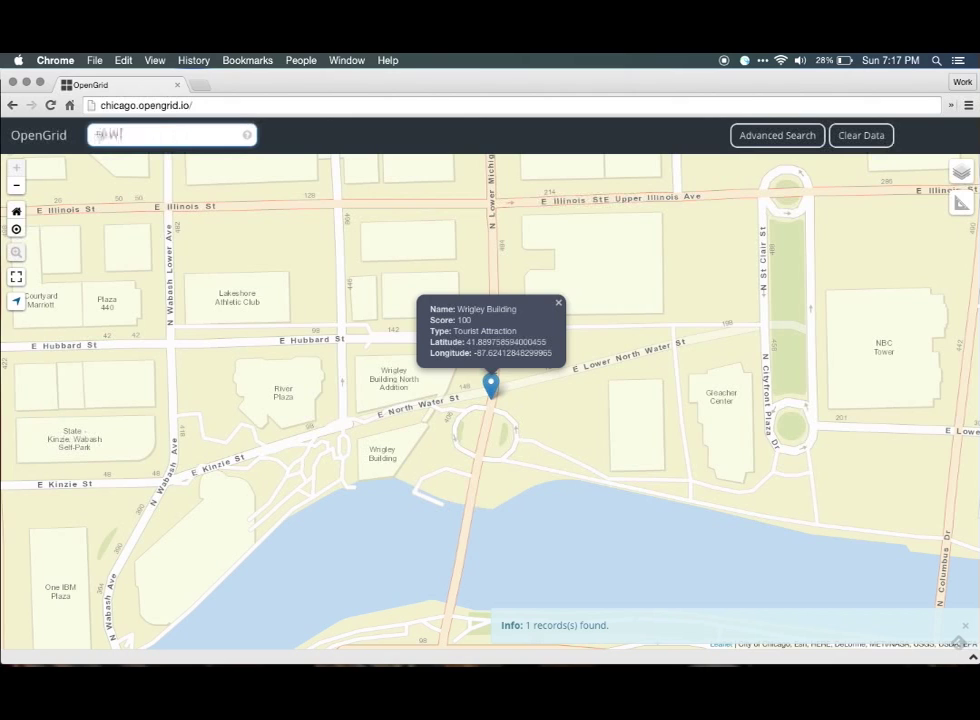
pyautogui.write(' Washington St, Chicago, IL 60602')
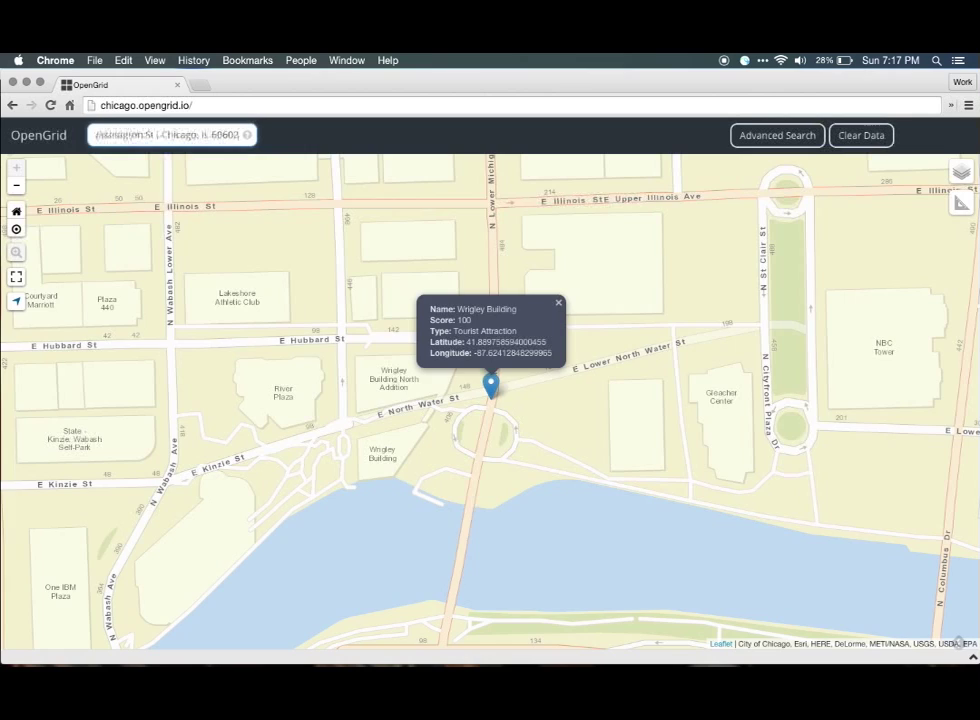
pyautogui.press('Return')
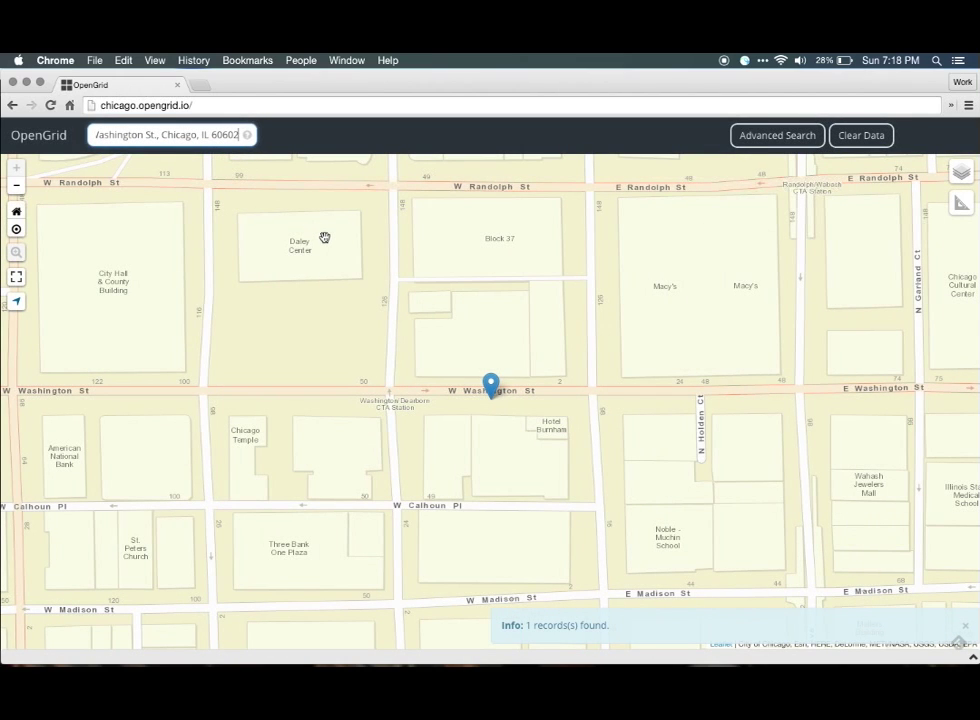
pyautogui.tripleClick(216, 137)
pyautogui.press('BackSpace')
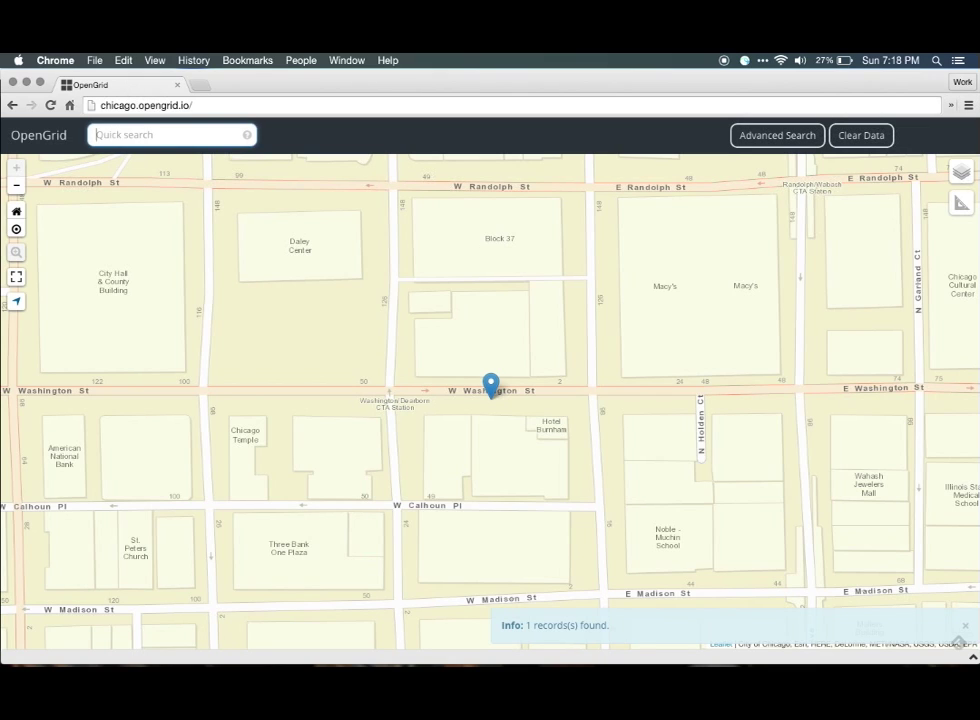
# Plot the 1000 'business_licenses 60602' records, then clear that data from the map
pyautogui.write('bus')
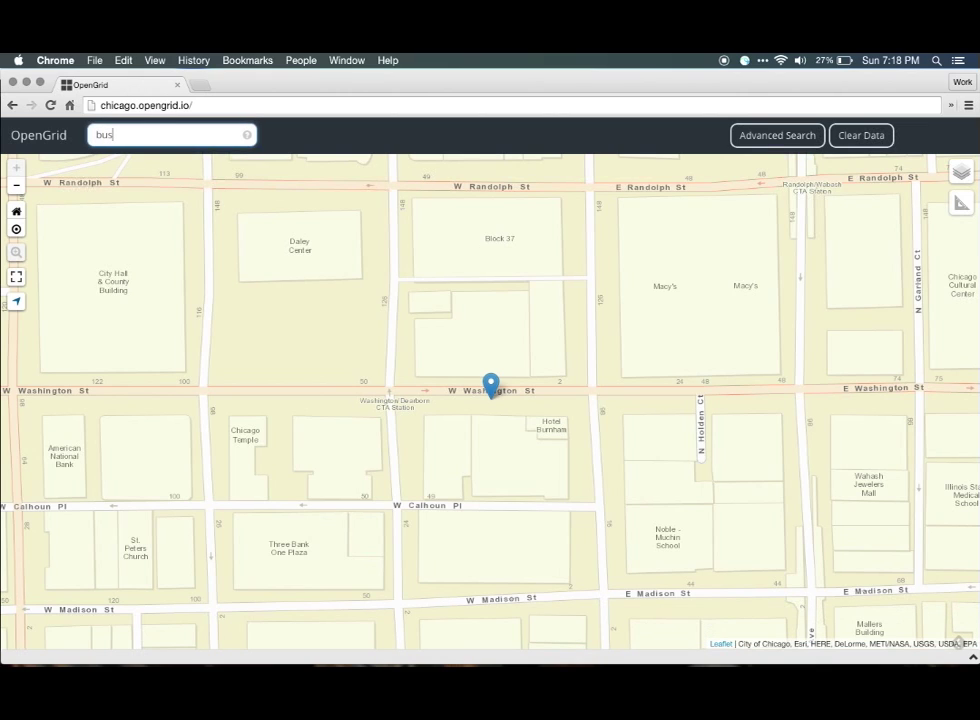
pyautogui.write('iness_licenses 6060')
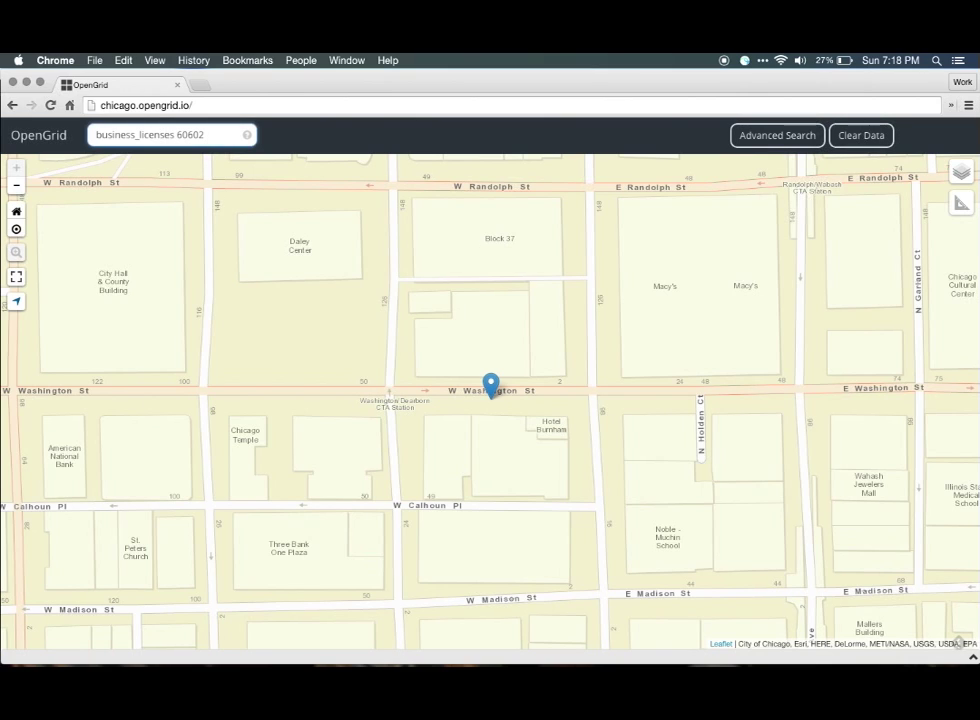
pyautogui.write('2')
pyautogui.press('Return')
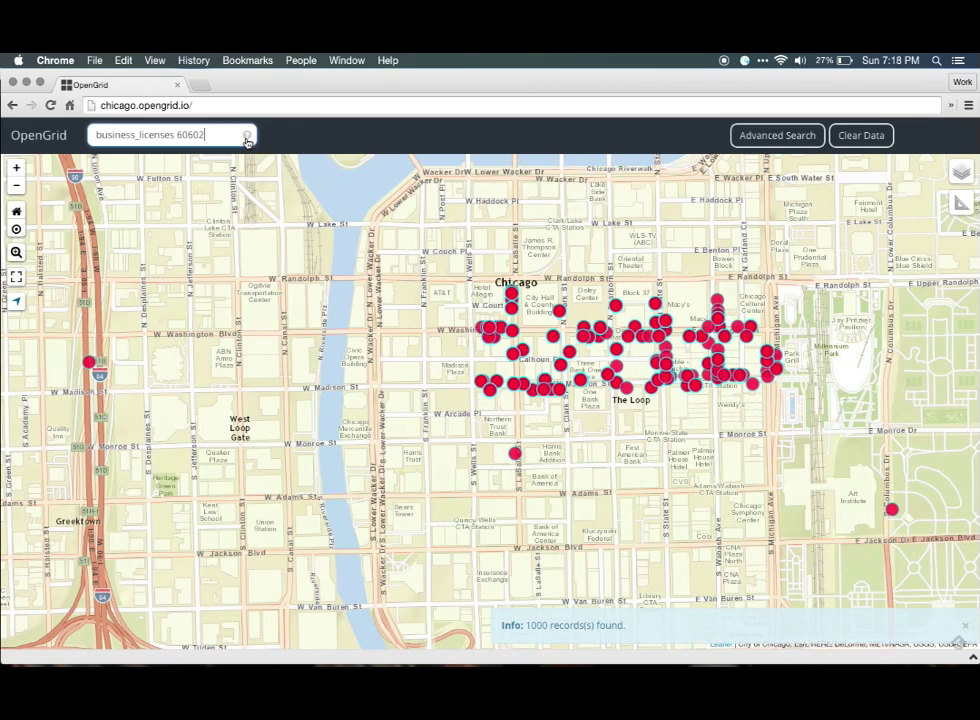
pyautogui.moveTo(247, 138)
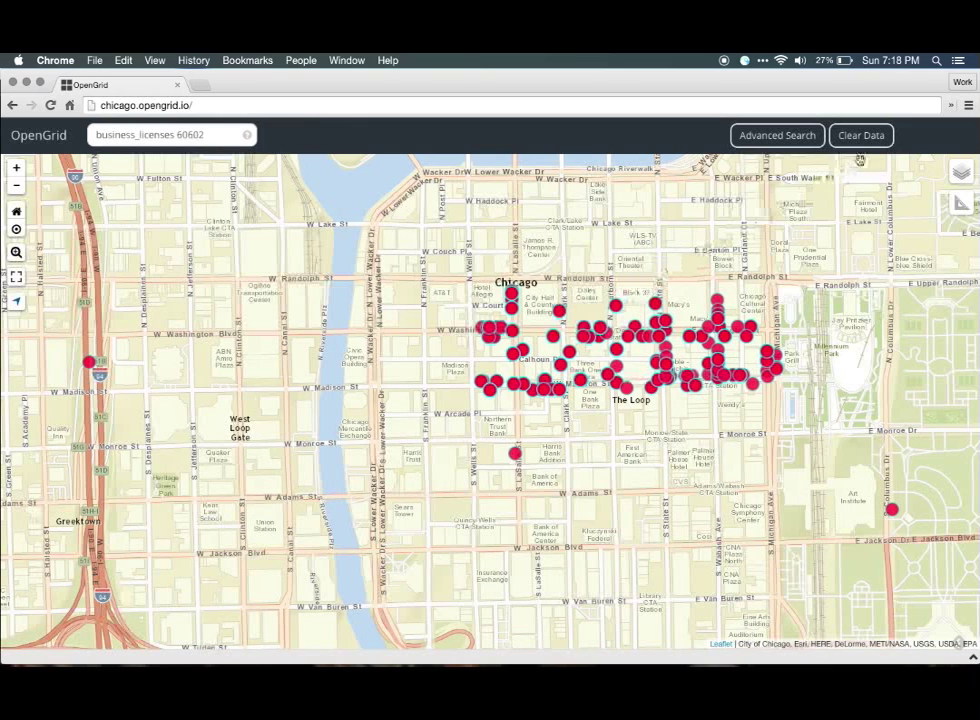
pyautogui.click(868, 141)
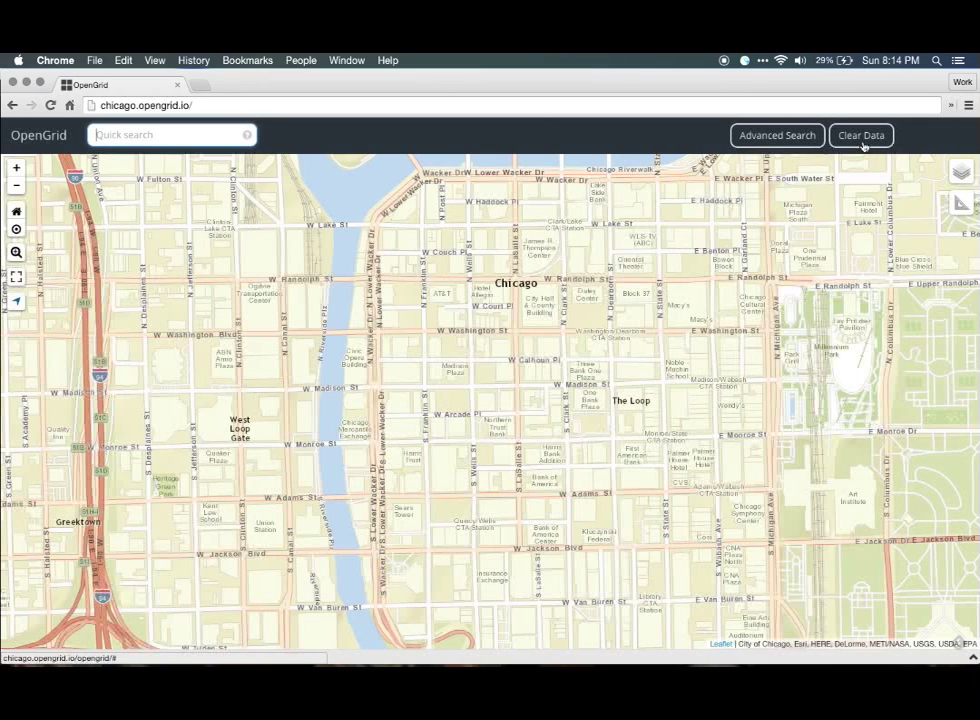
# Run the Street Closures advanced query on Transportation Department Permits with worktype StClosure
pyautogui.click(781, 140)
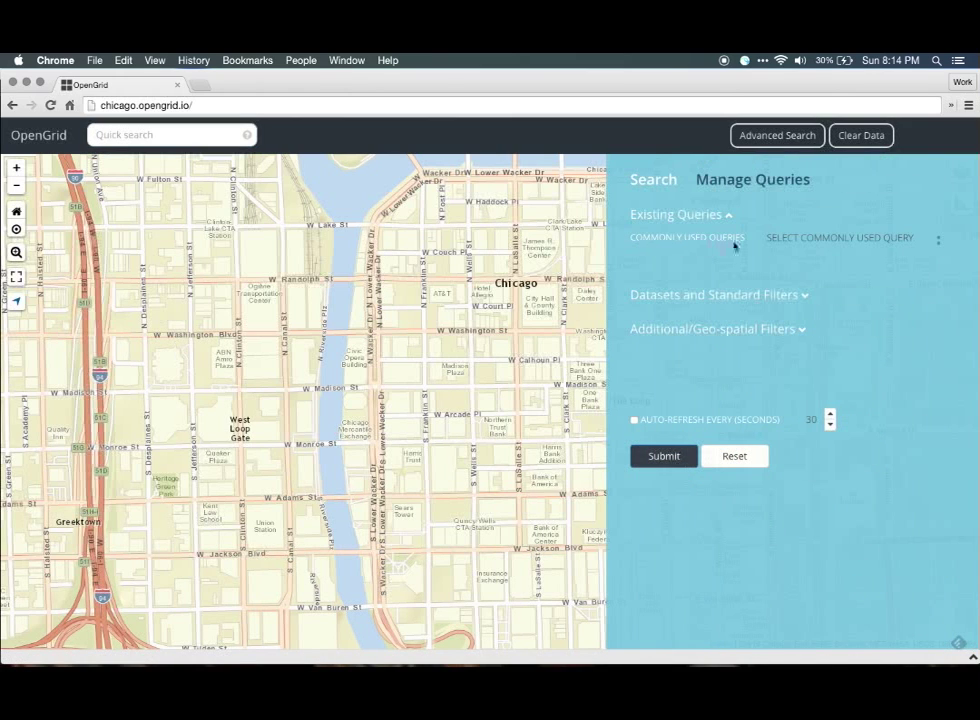
pyautogui.click(912, 245)
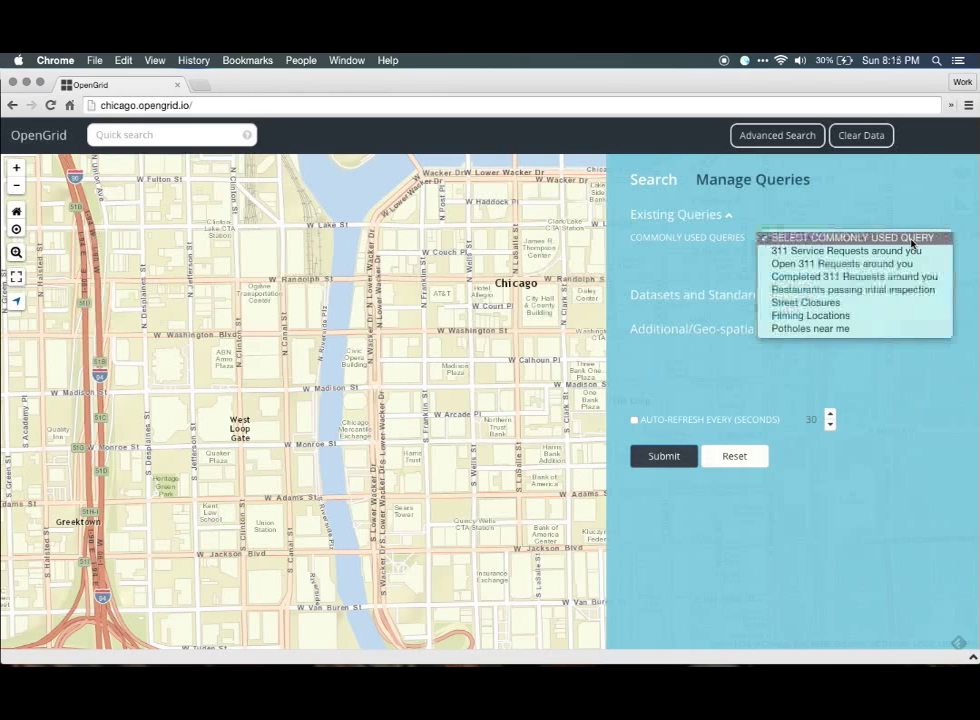
pyautogui.click(894, 304)
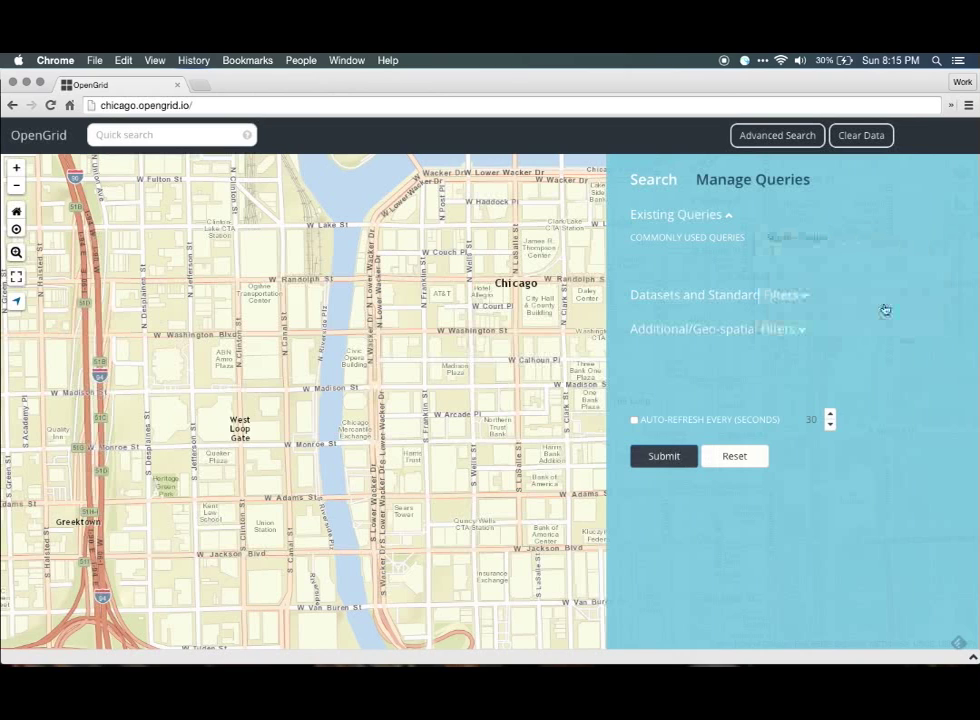
pyautogui.click(806, 300)
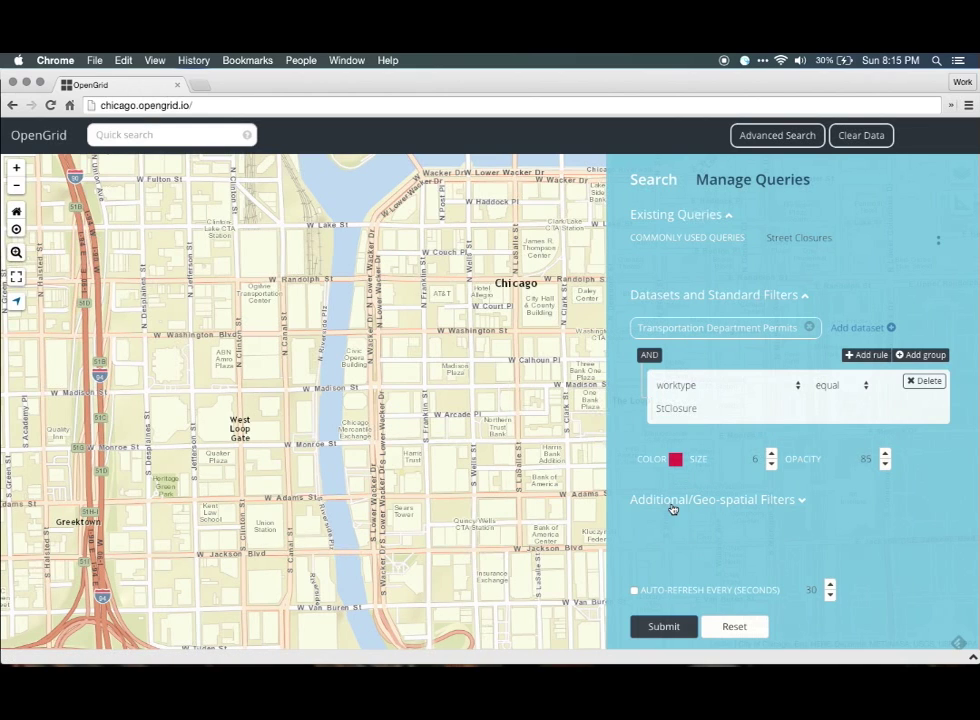
pyautogui.click(664, 627)
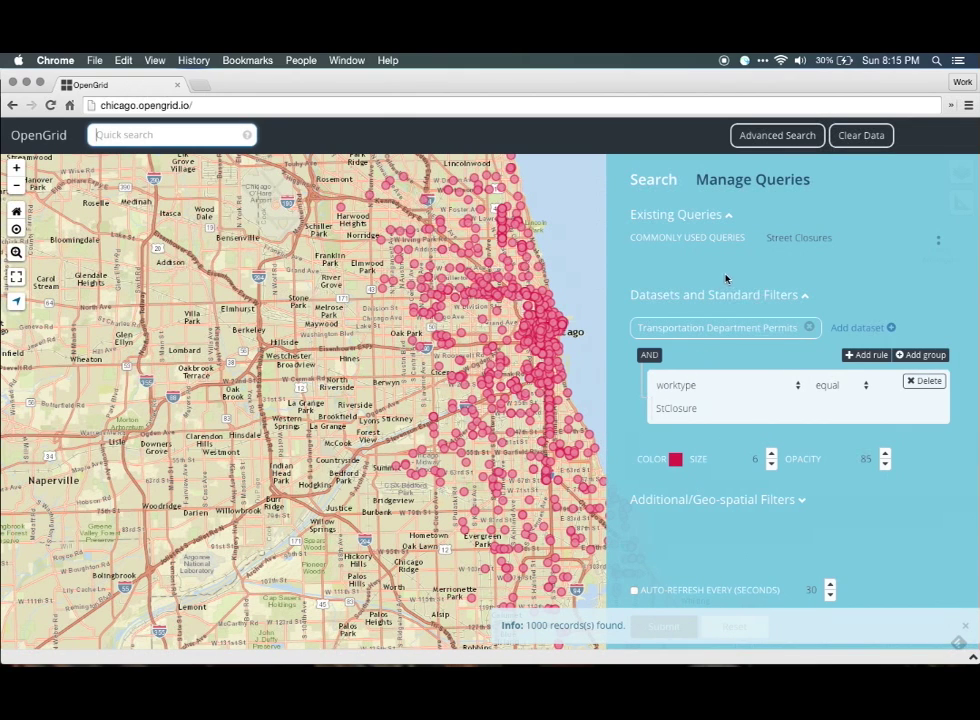
# Close Advanced Search and view one street-closure permit's details
pyautogui.click(770, 140)
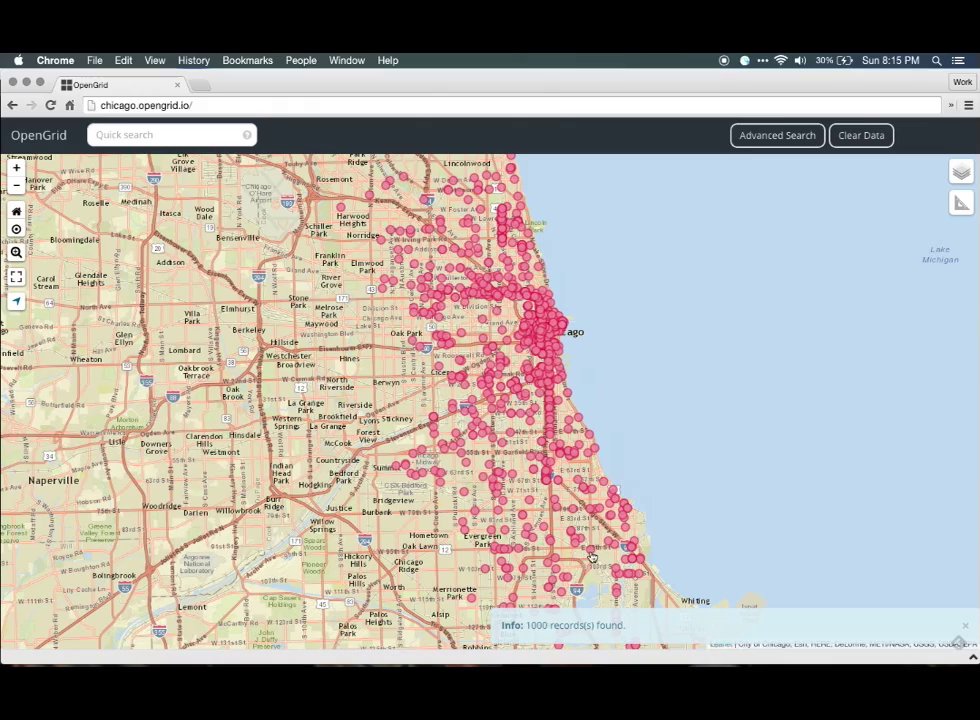
pyautogui.click(591, 555)
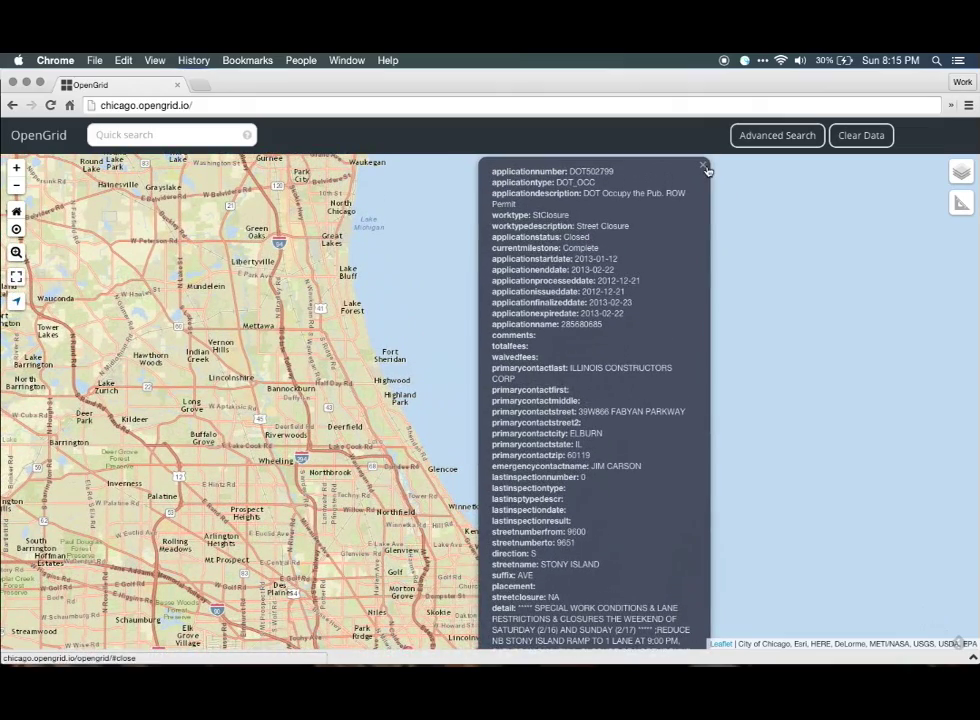
pyautogui.click(704, 158)
# Zoom into downtown Chicago and show the permits records table below the map
pyautogui.moveTo(604, 483); pyautogui.dragTo(602, 252)
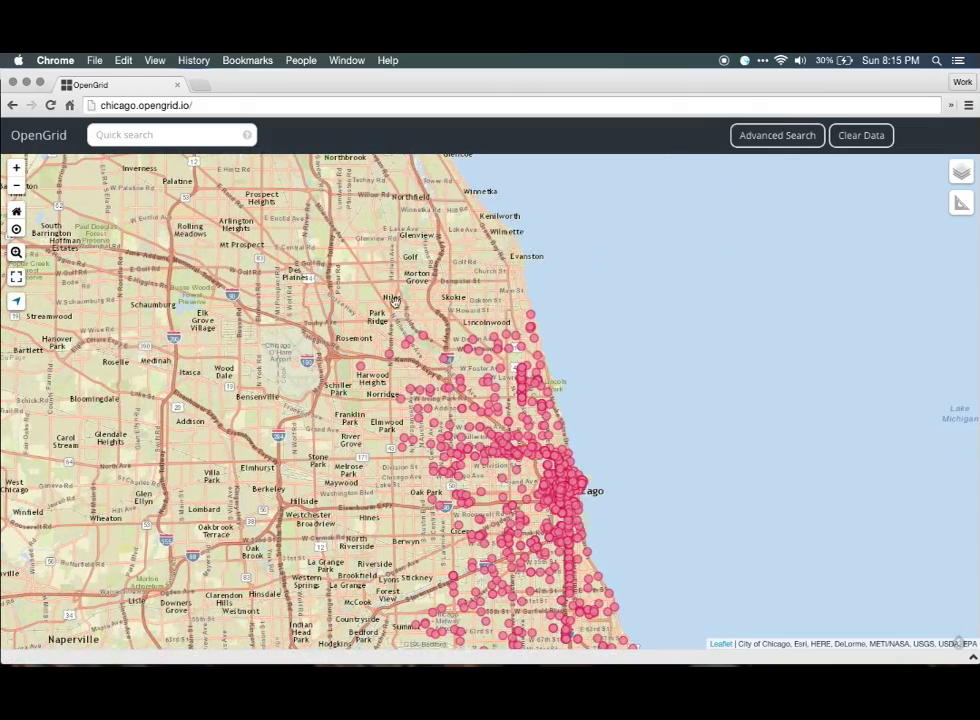
pyautogui.moveTo(328, 313); pyautogui.dragTo(324, 242)
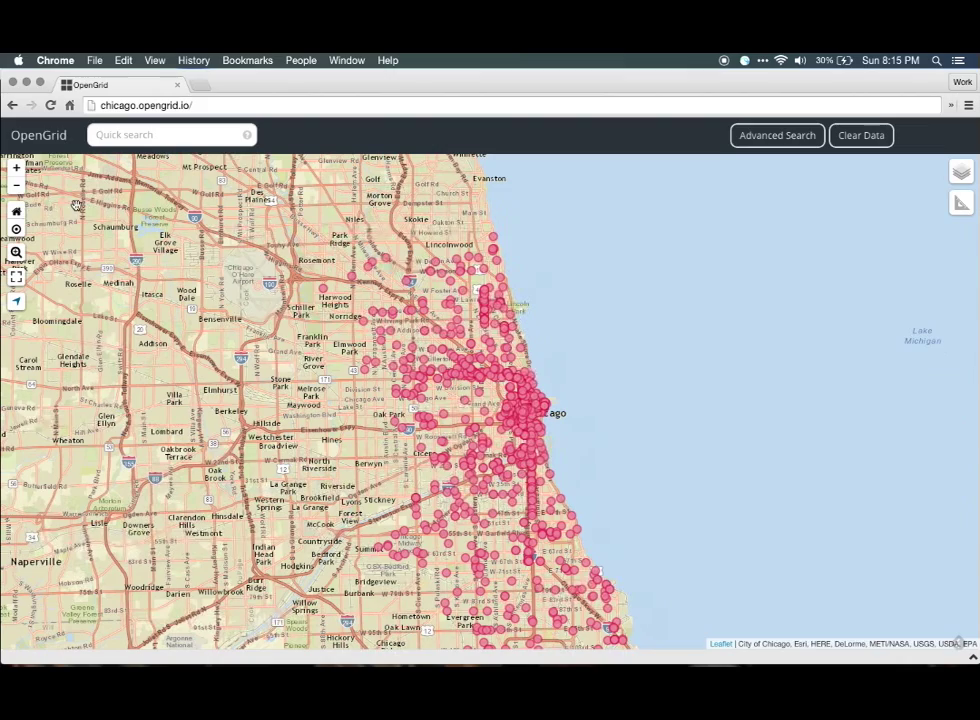
pyautogui.click(17, 212)
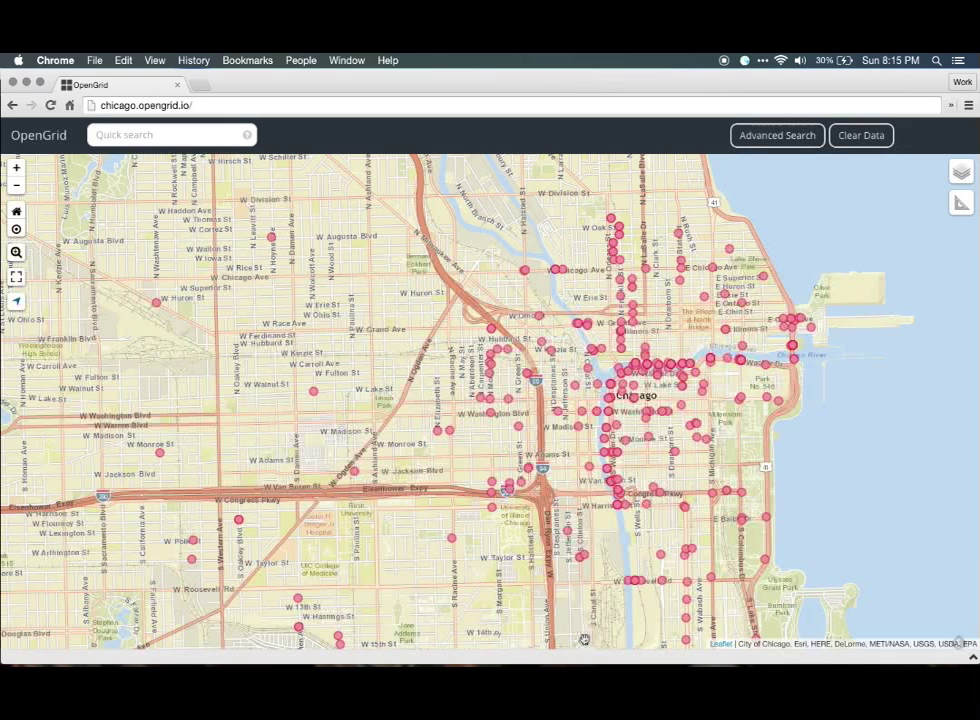
pyautogui.click(644, 661)
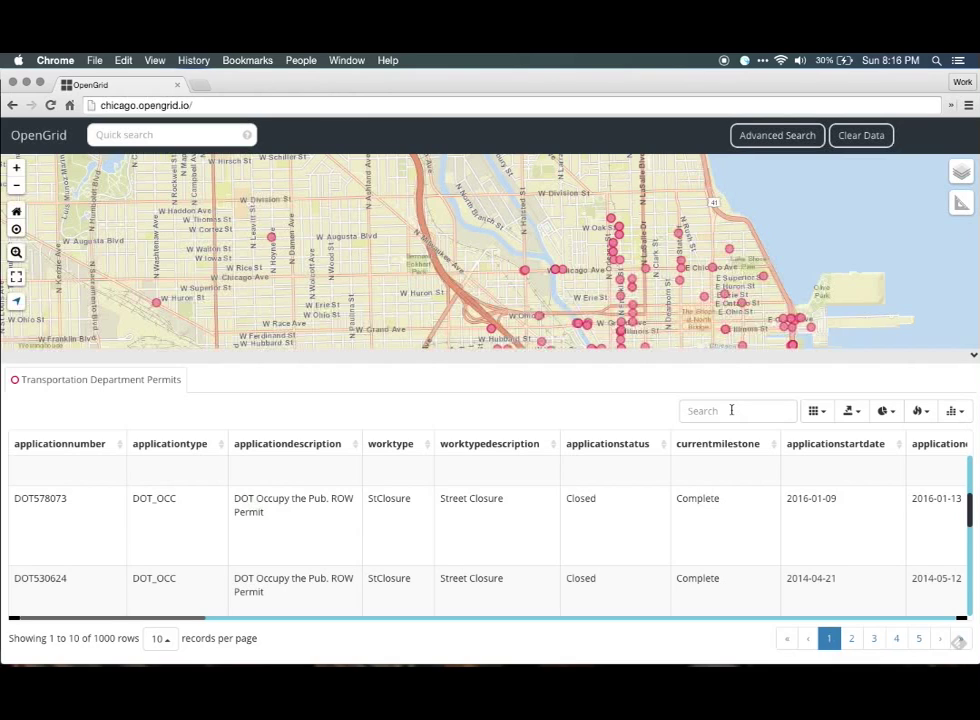
# Filter the permits table by 'NBC', narrowing it to 5 rows
pyautogui.click(686, 411)
pyautogui.write('NBC')
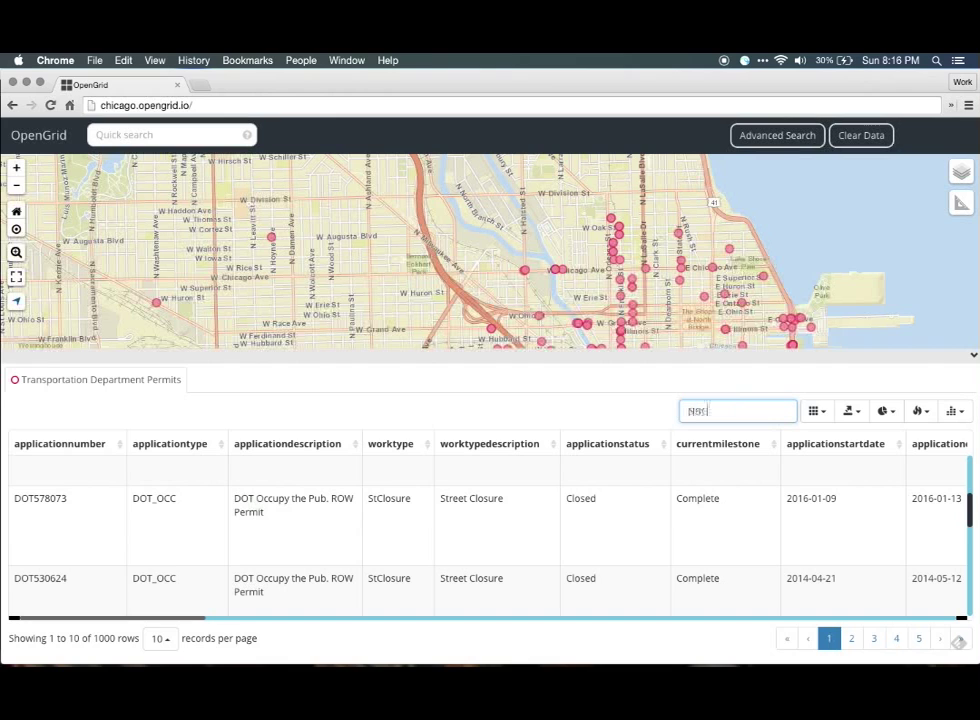
pyautogui.hscroll(15, 757, 547)
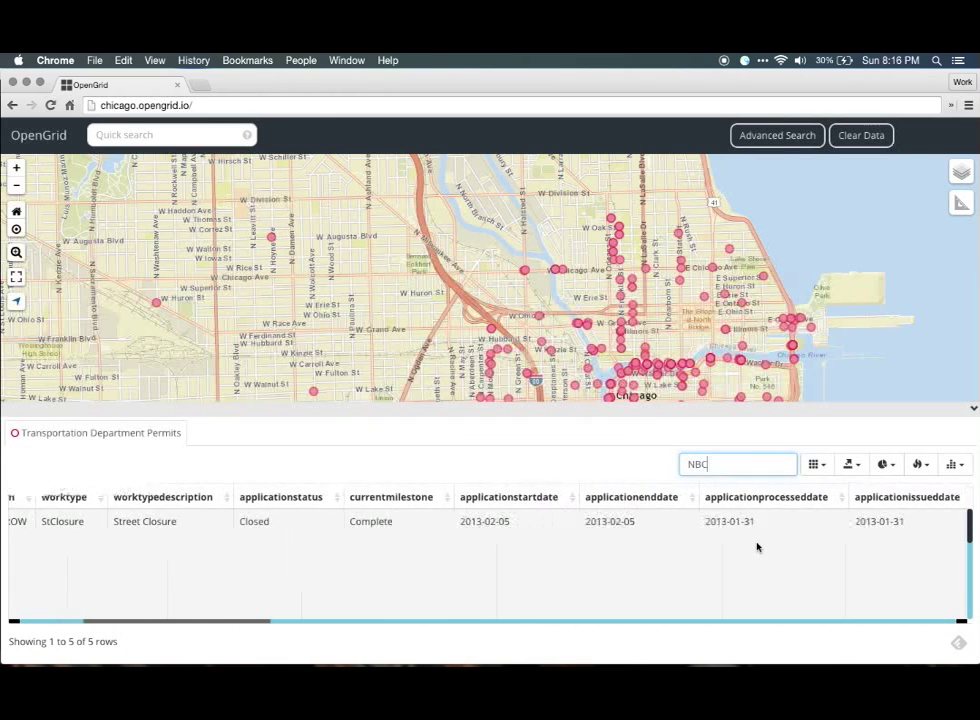
pyautogui.hscroll(5, 757, 547)
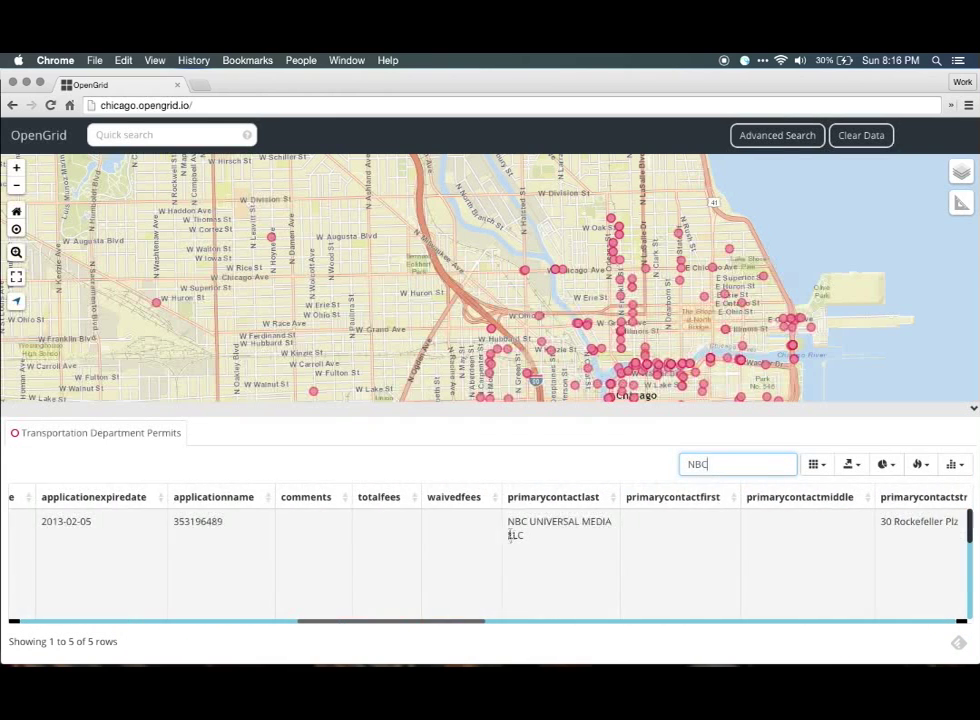
# View the NBC Universal Media LLC street-closure permit on the map, then bring the table back
pyautogui.click(586, 556)
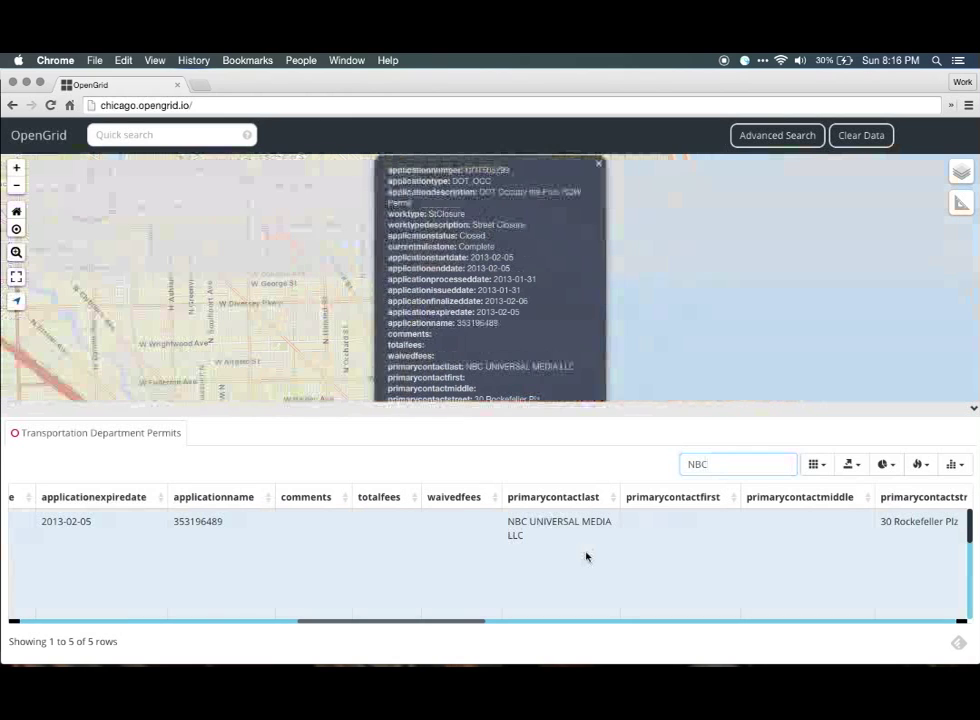
pyautogui.click(623, 415)
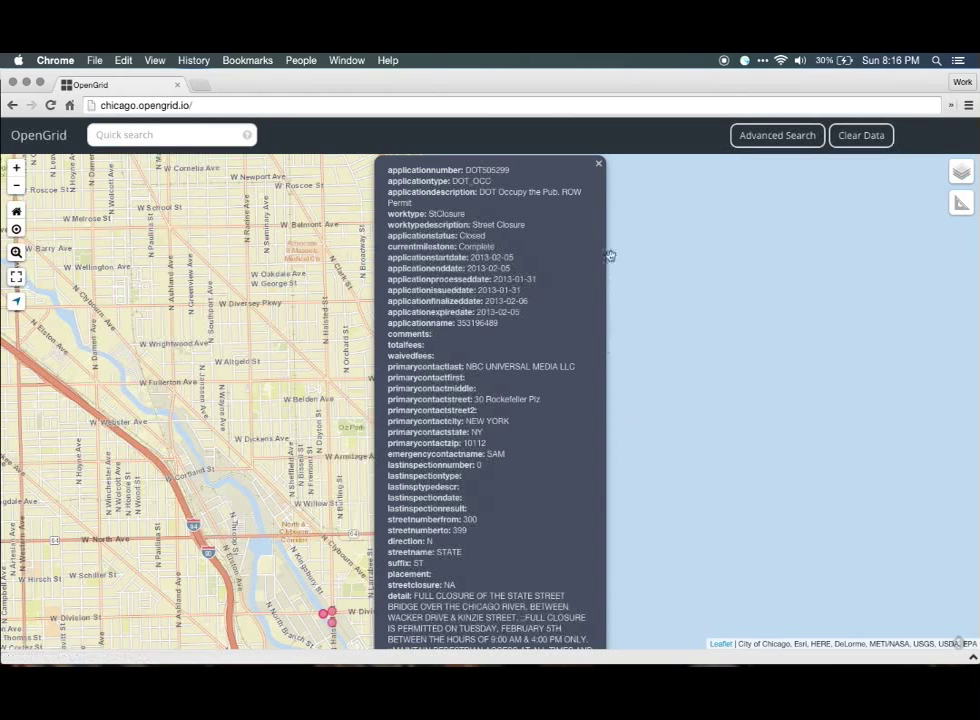
pyautogui.click(598, 163)
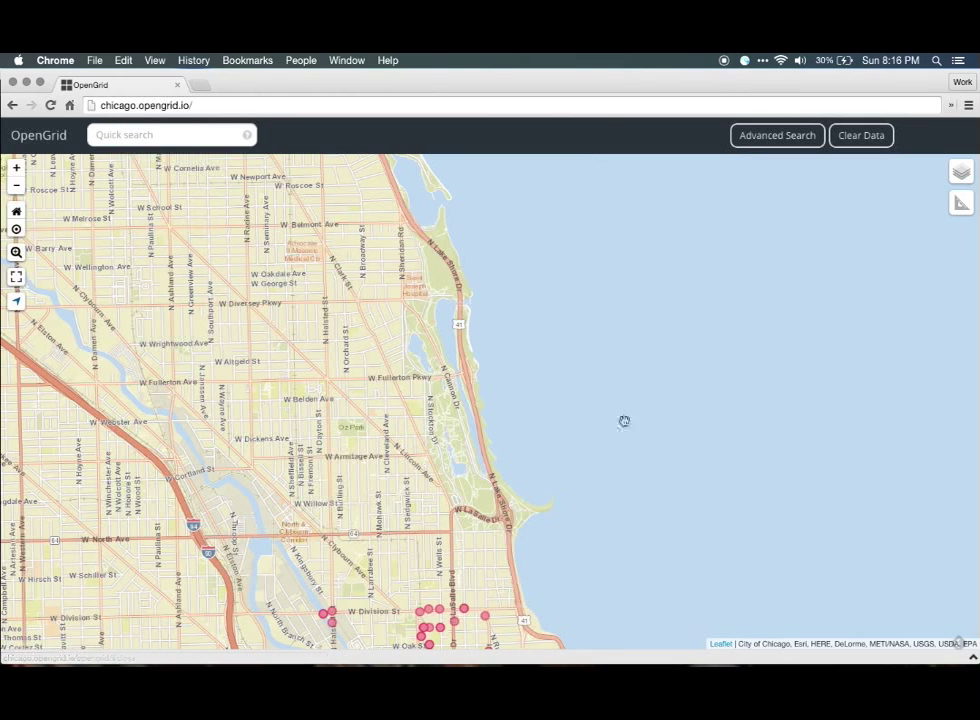
pyautogui.click(636, 661)
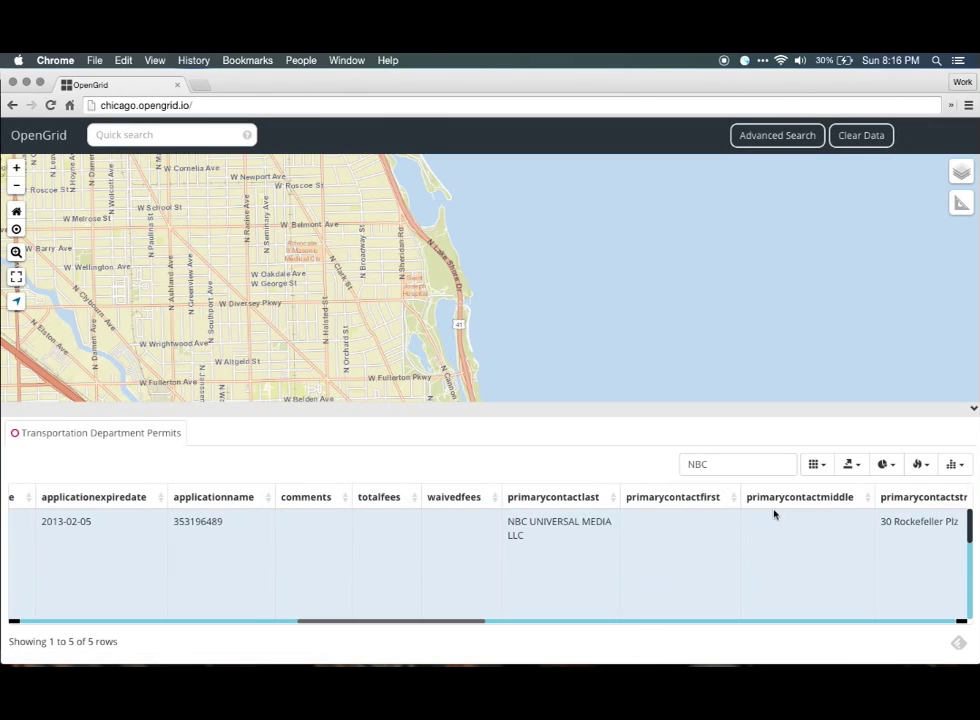
# Show the permits as a Thermal heatmap, collapse the table, and zoom out over wider Chicago
pyautogui.click(917, 465)
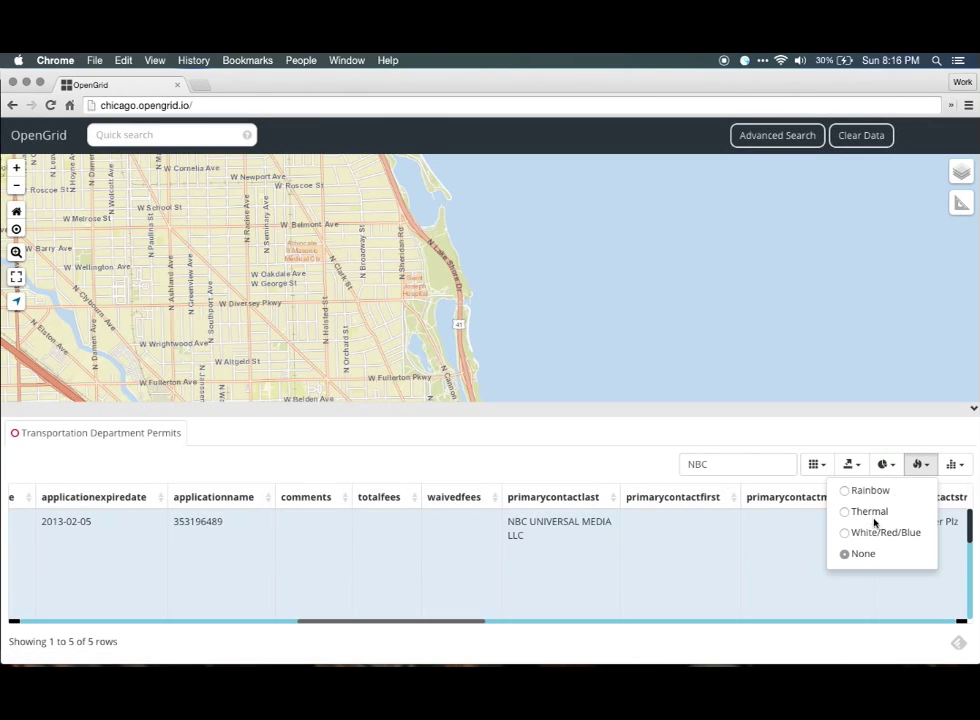
pyautogui.click(845, 511)
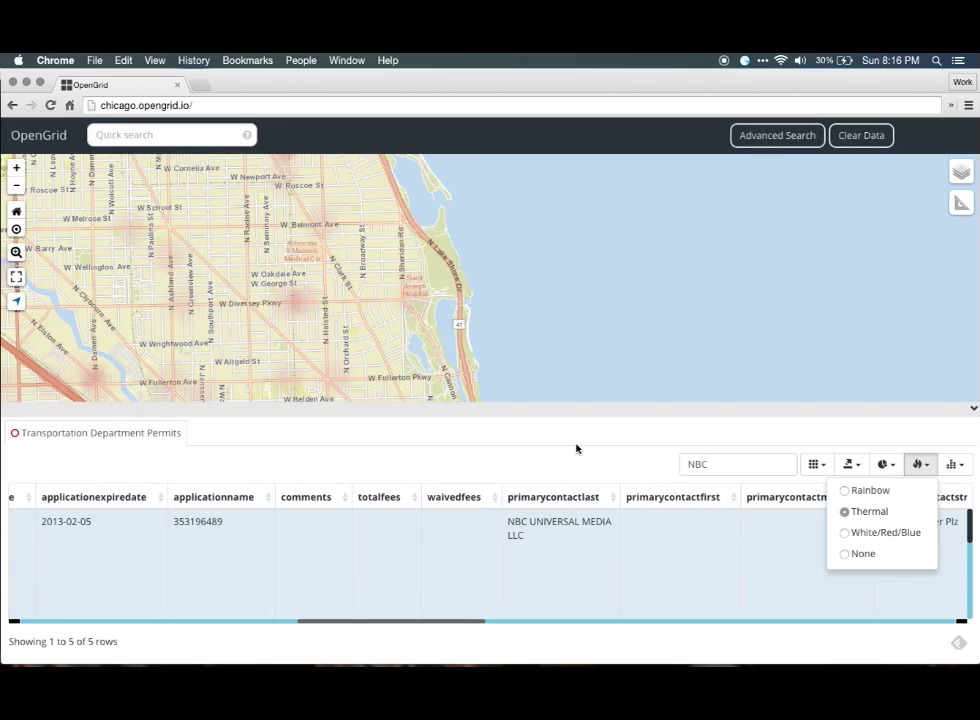
pyautogui.click(445, 410)
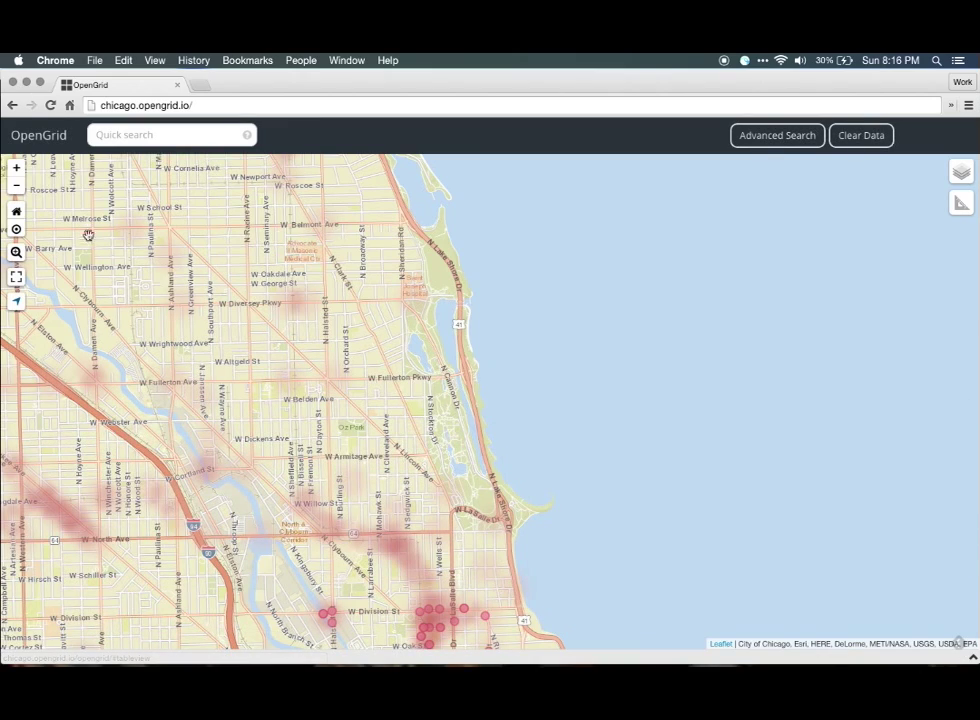
pyautogui.click(16, 211)
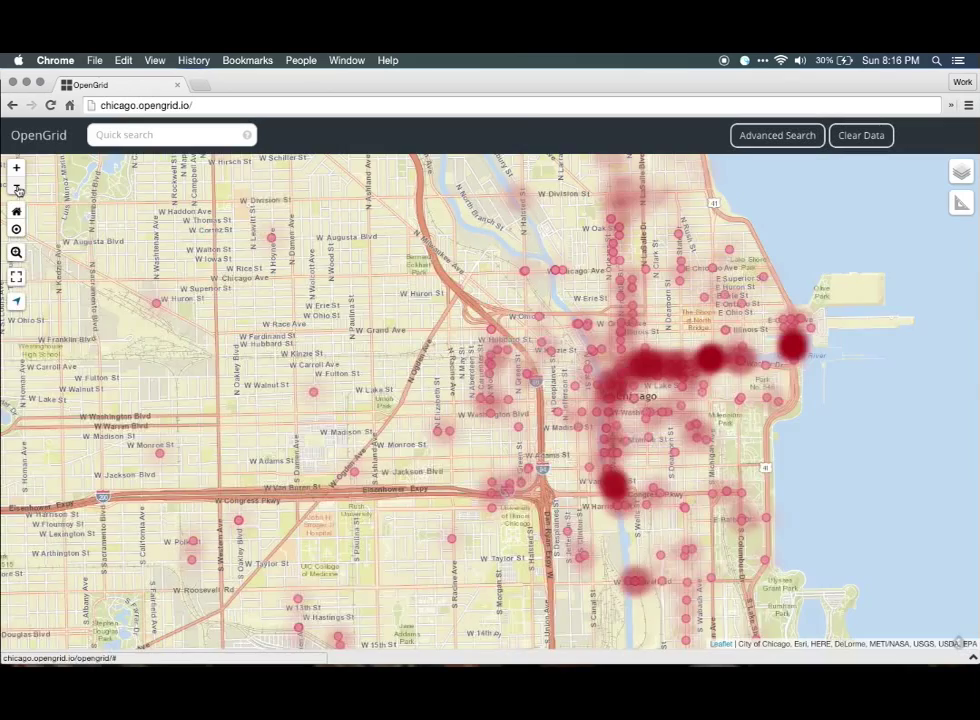
pyautogui.click(16, 188)
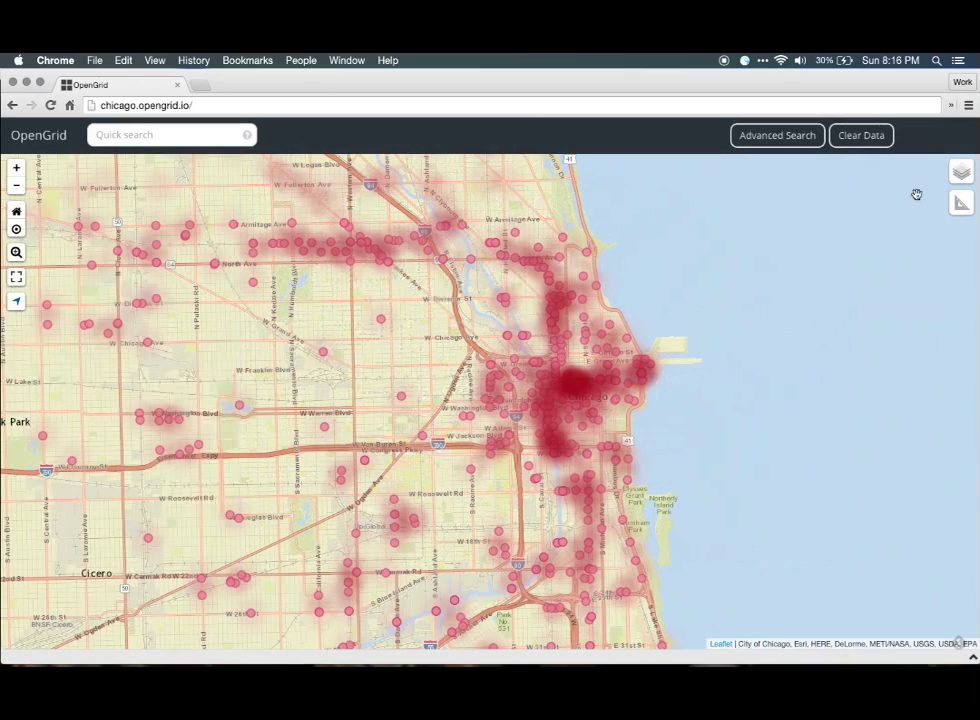
pyautogui.moveTo(962, 179)
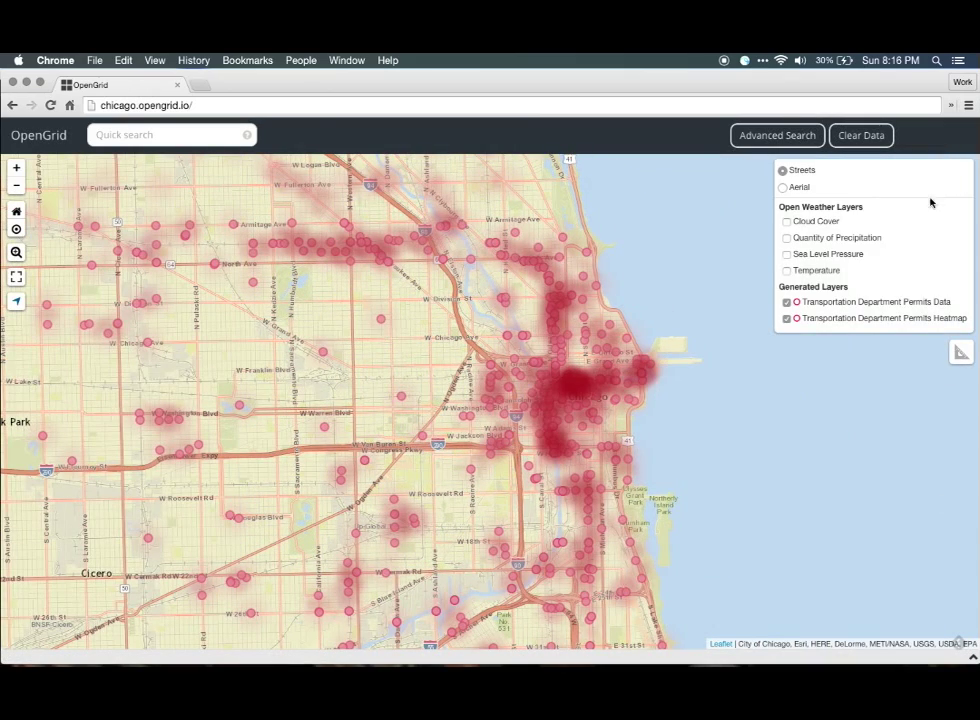
pyautogui.click(786, 303)
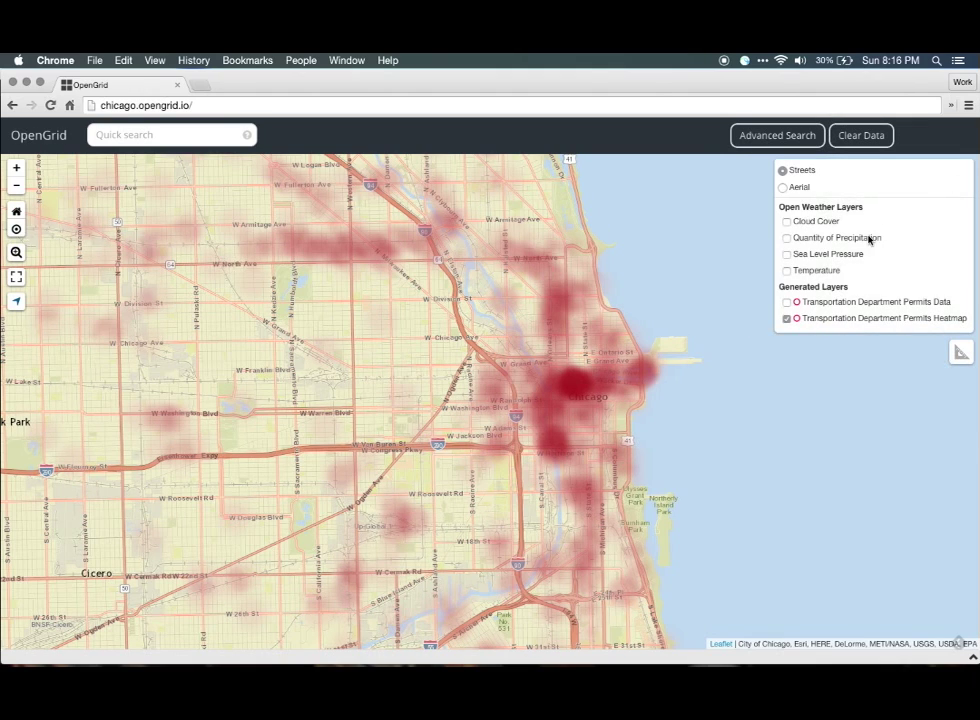
pyautogui.click(787, 319)
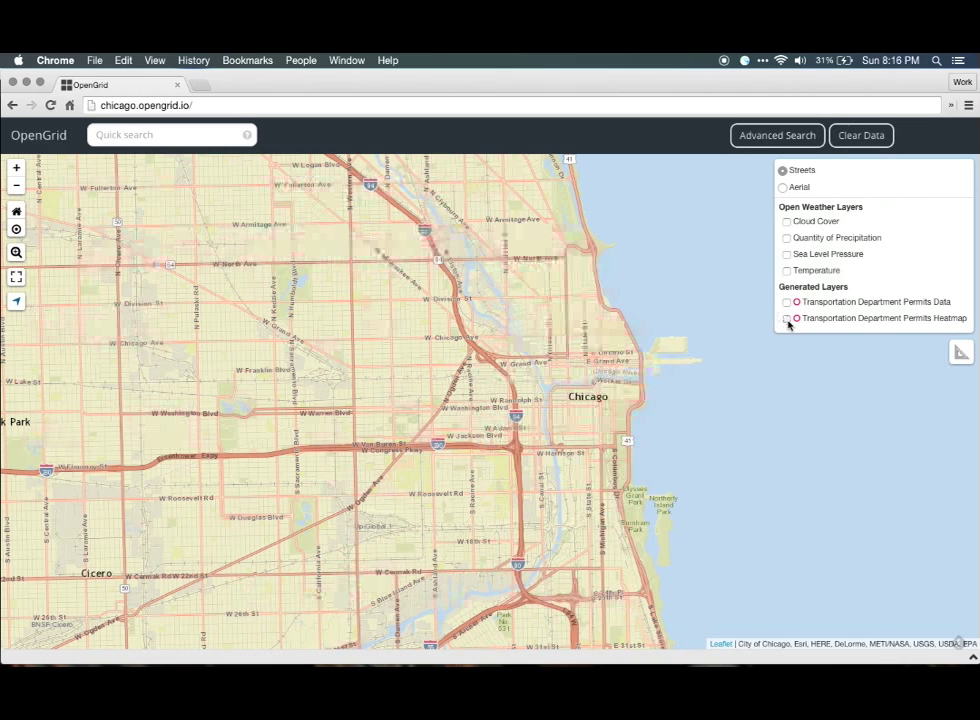
pyautogui.click(787, 319)
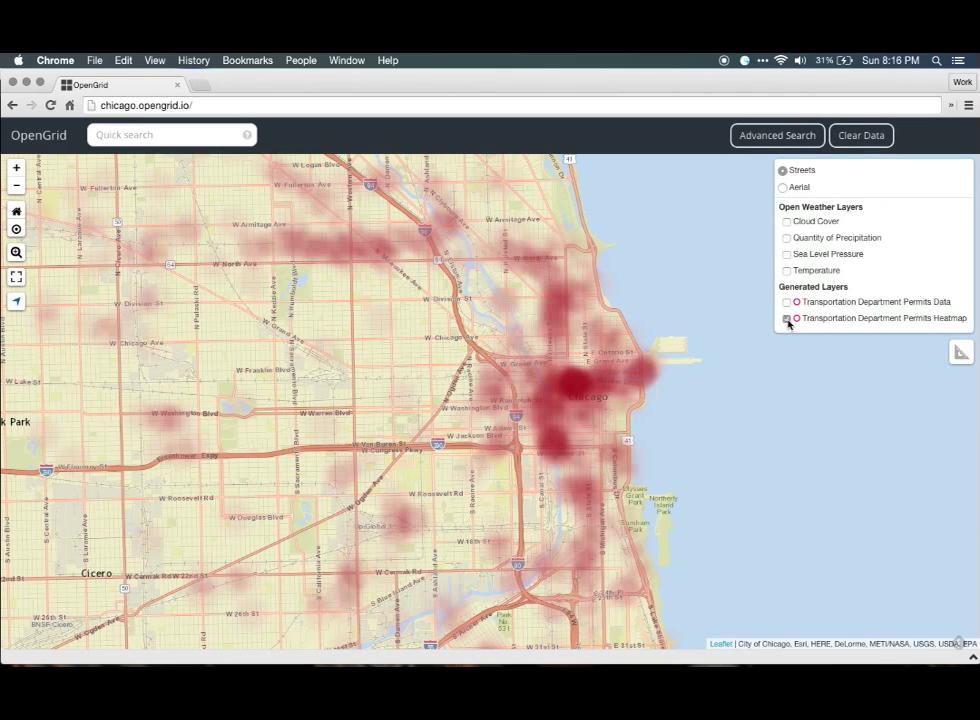
pyautogui.click(787, 302)
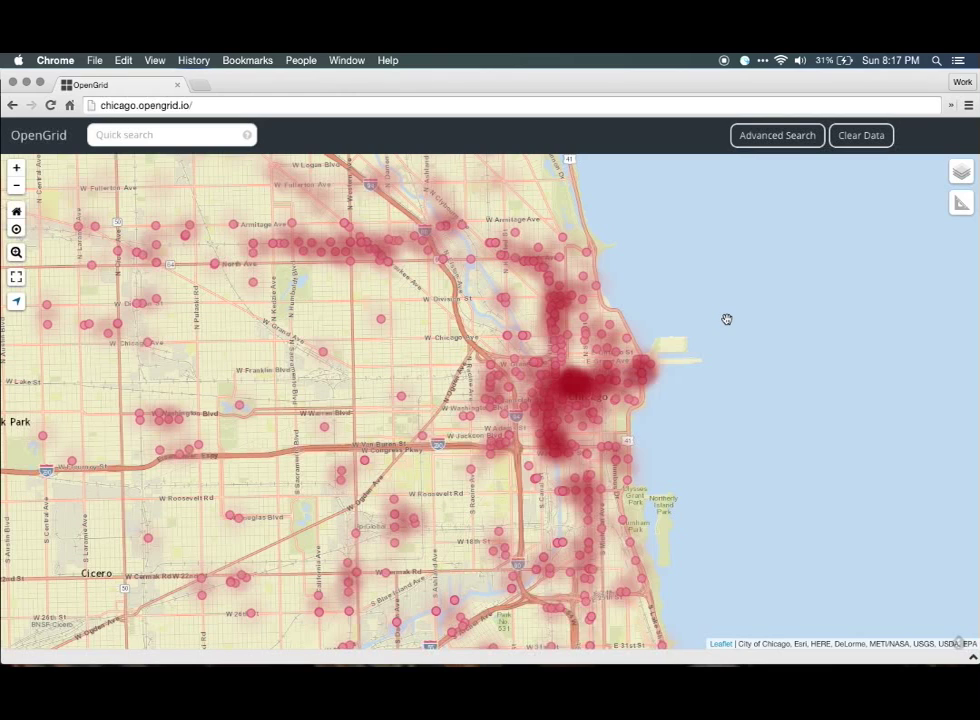
# Clear the permit data and start a new advanced query with the Food Inspections dataset
pyautogui.click(862, 145)
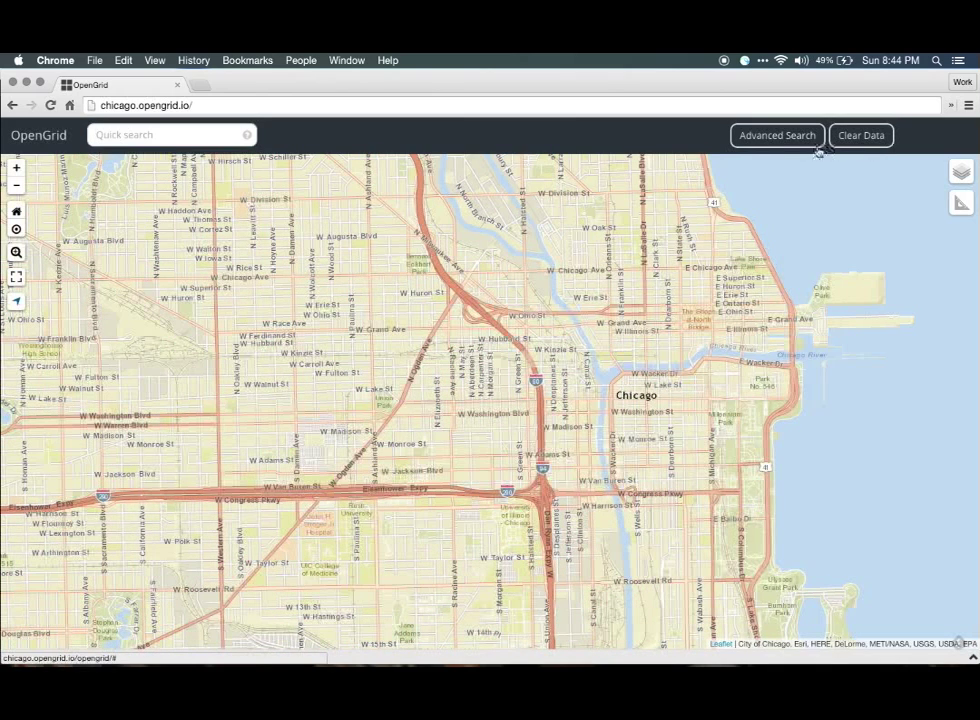
pyautogui.click(780, 140)
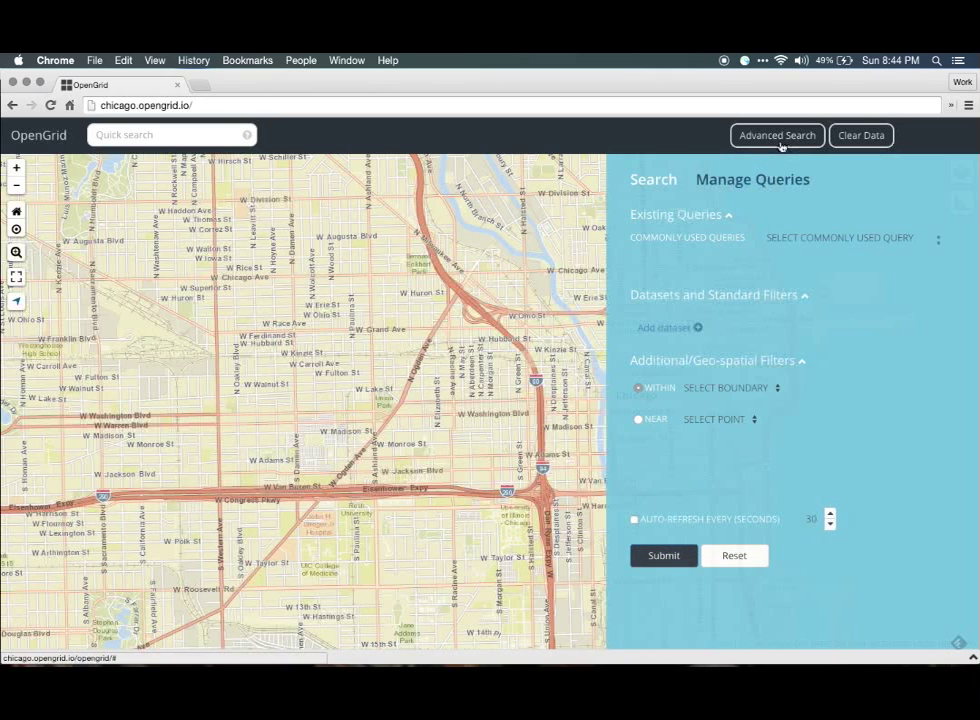
pyautogui.click(683, 337)
pyautogui.click(685, 374)
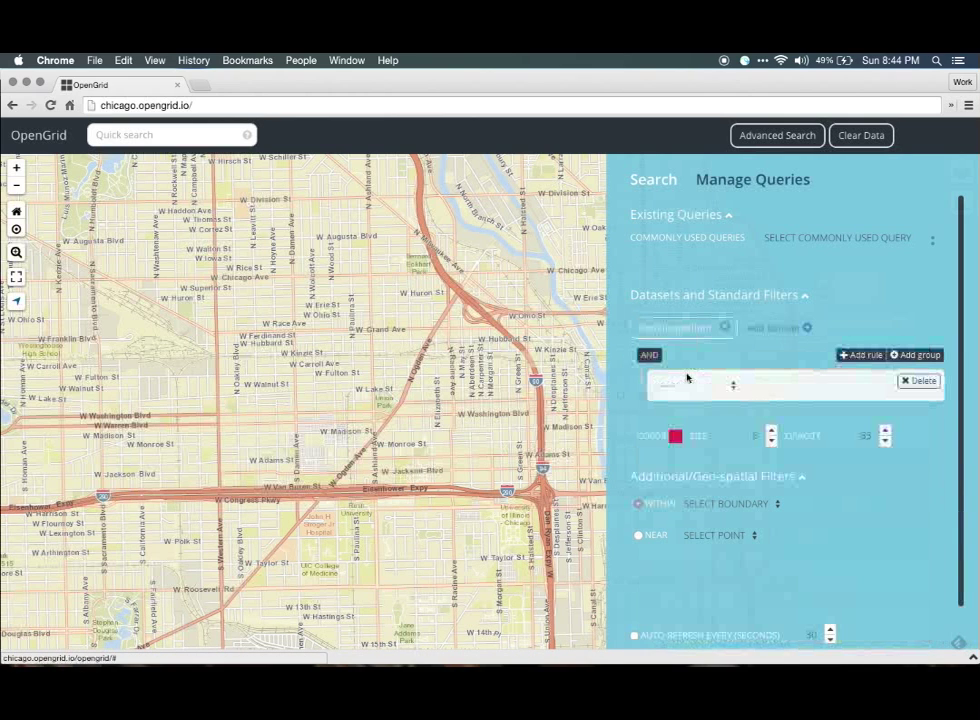
# Add the Sanitation Code Complaints and Rodent Baiting datasets to the query
pyautogui.click(765, 335)
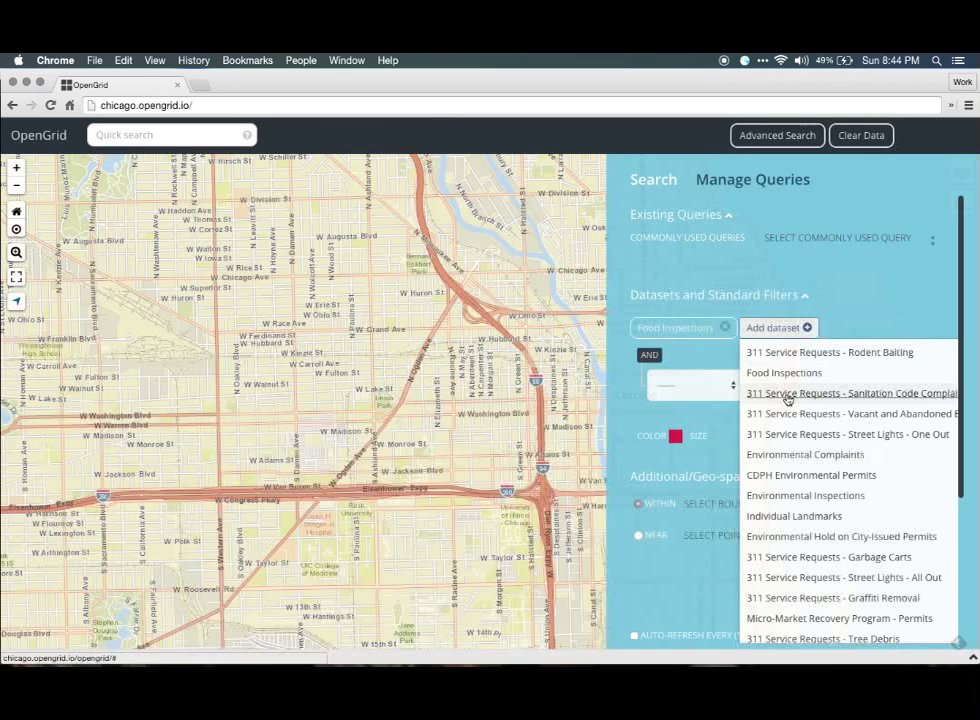
pyautogui.click(788, 399)
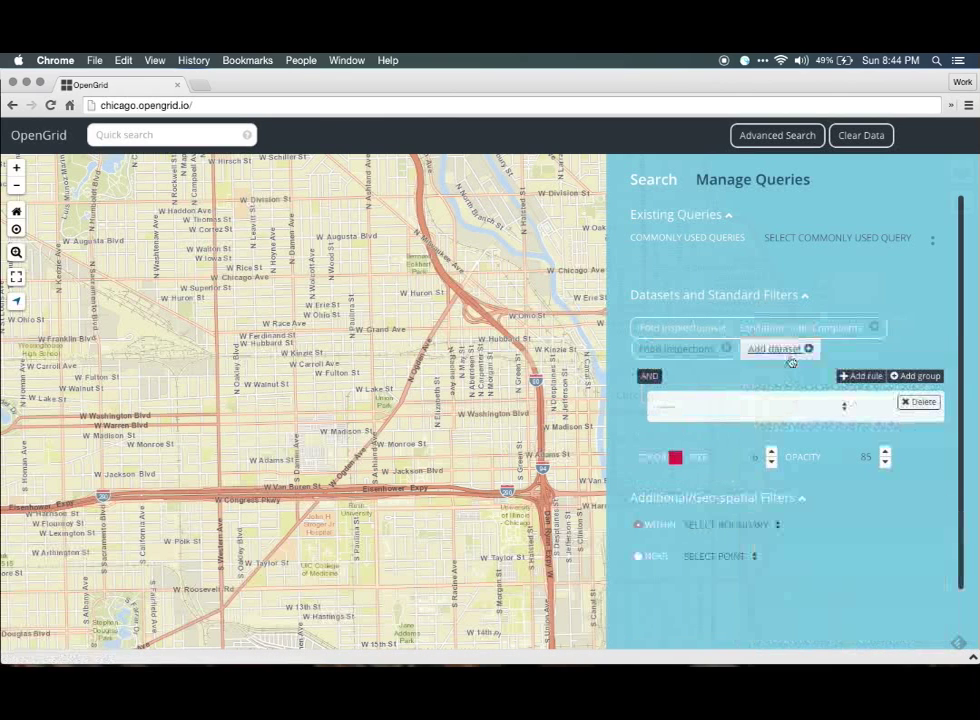
pyautogui.click(786, 352)
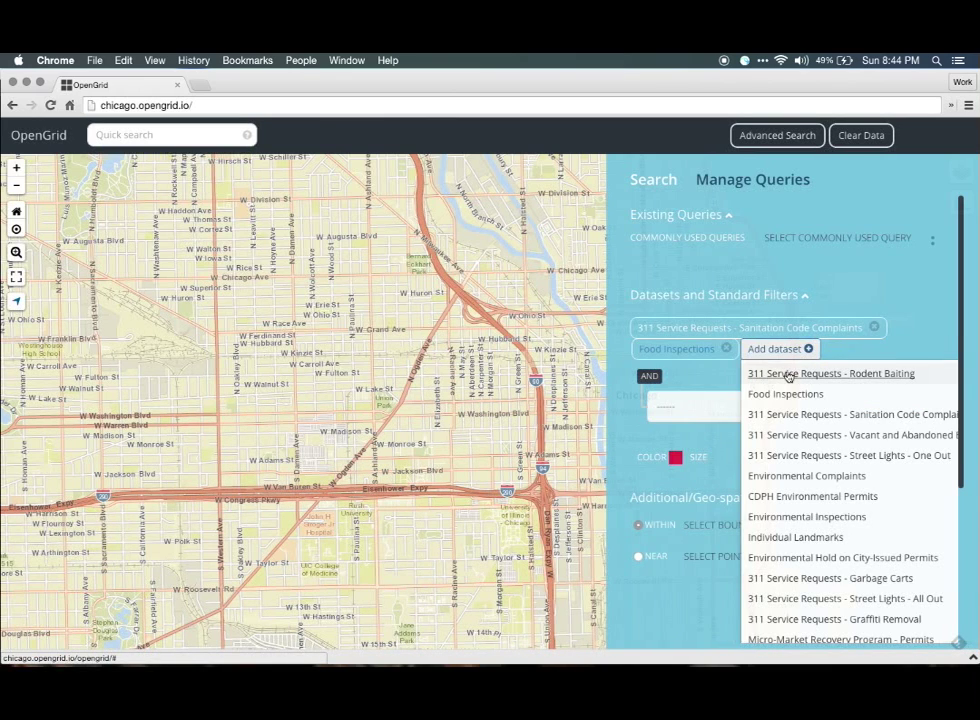
pyautogui.click(788, 375)
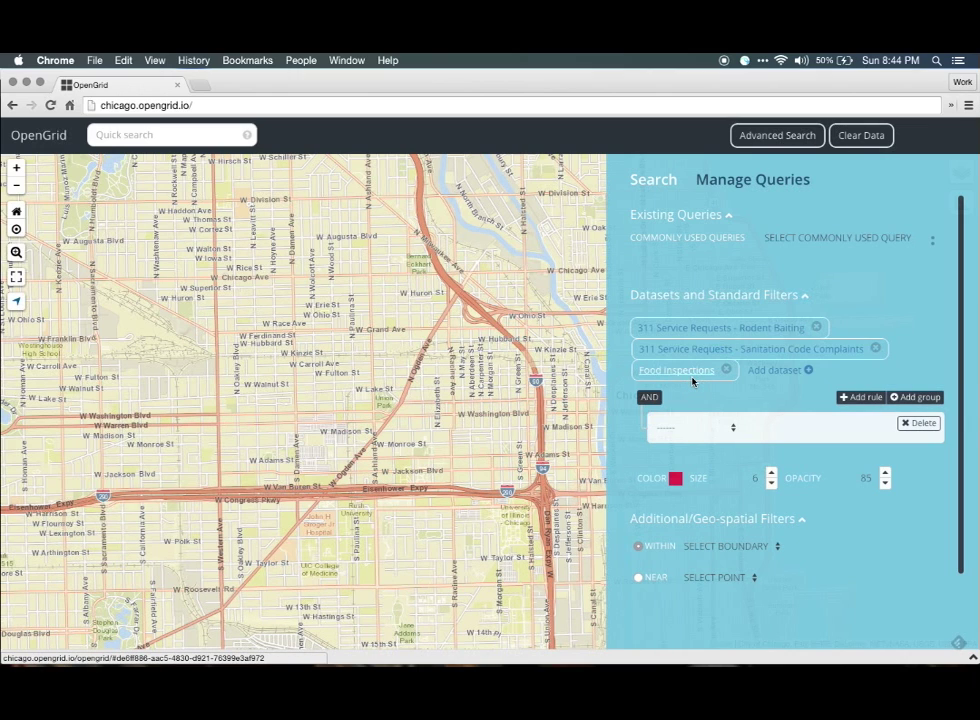
# Add a Food Inspections rule: facility_type equals Restaurant
pyautogui.click(702, 430)
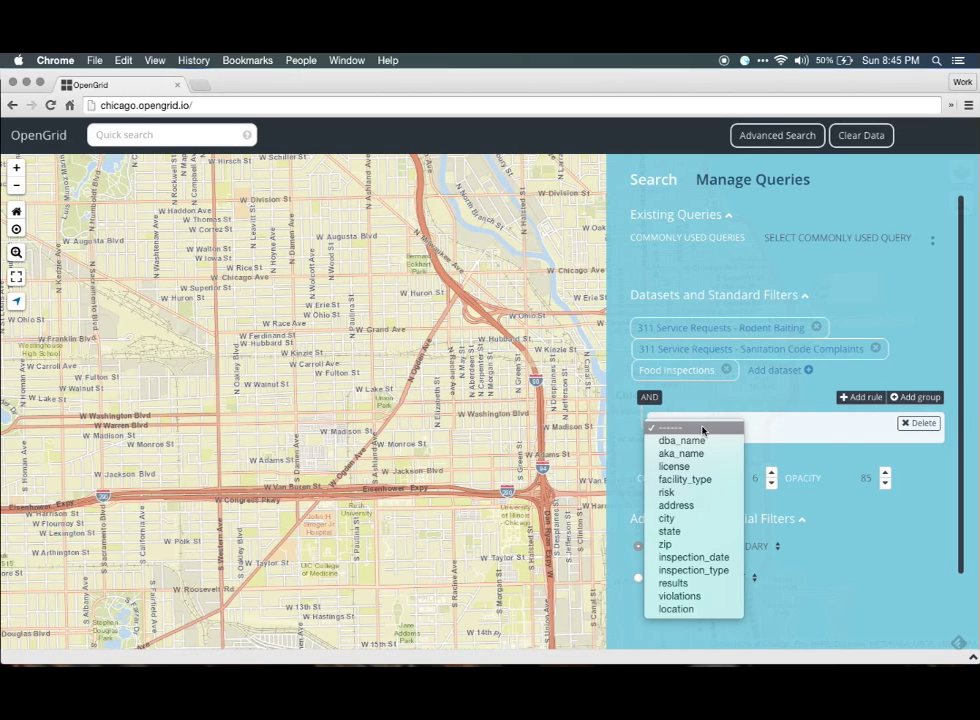
pyautogui.click(709, 481)
pyautogui.click(717, 449)
pyautogui.write('Restaurant')
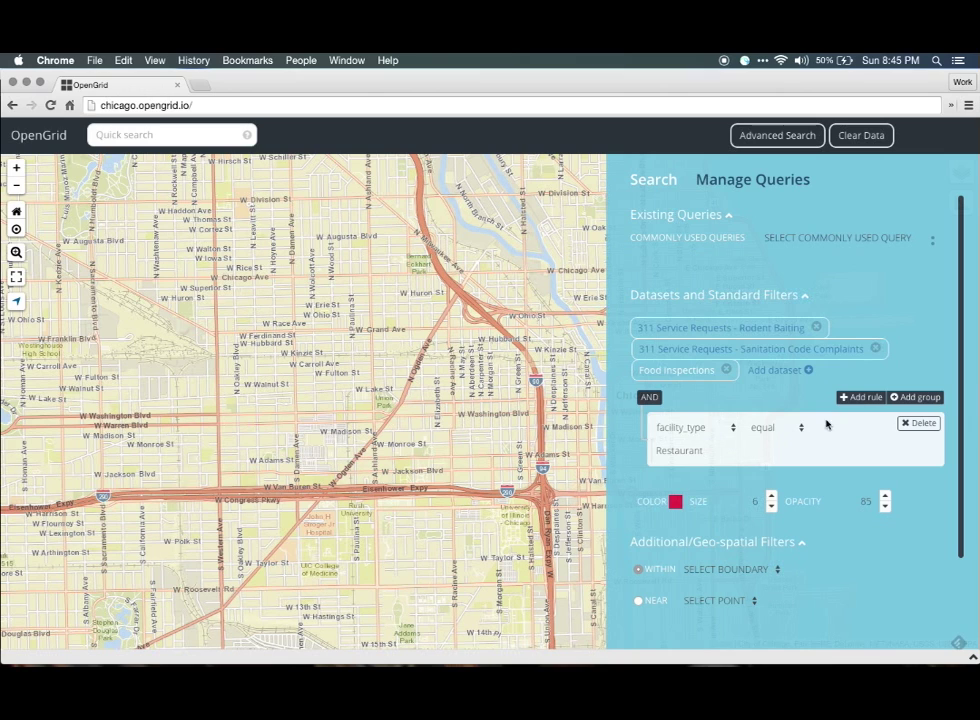
# Add a second rule: results equals Fail
pyautogui.click(862, 398)
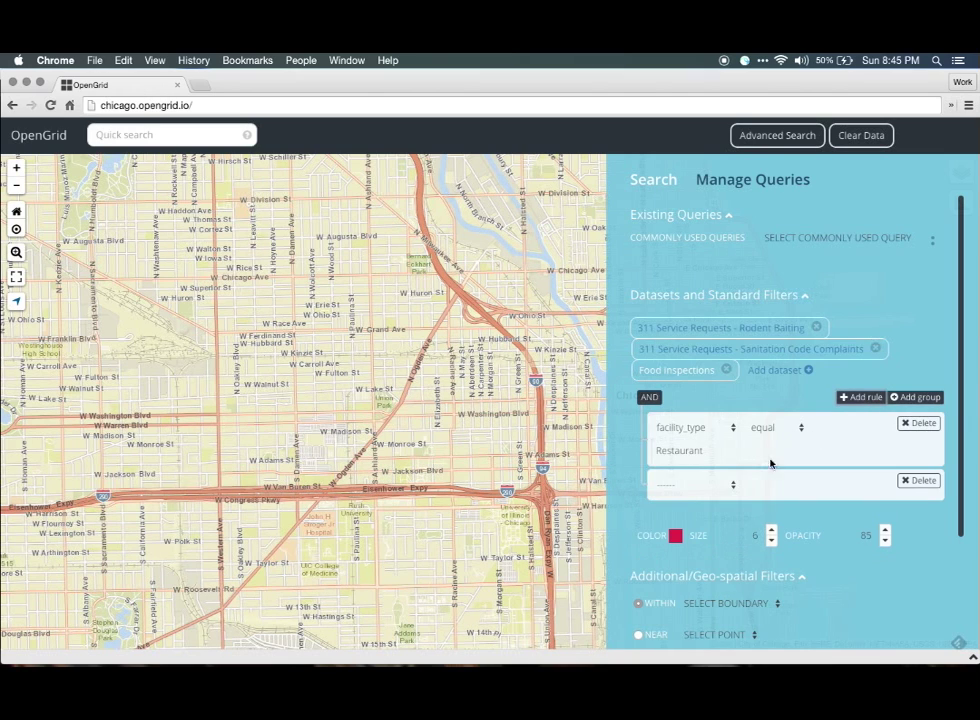
pyautogui.click(711, 491)
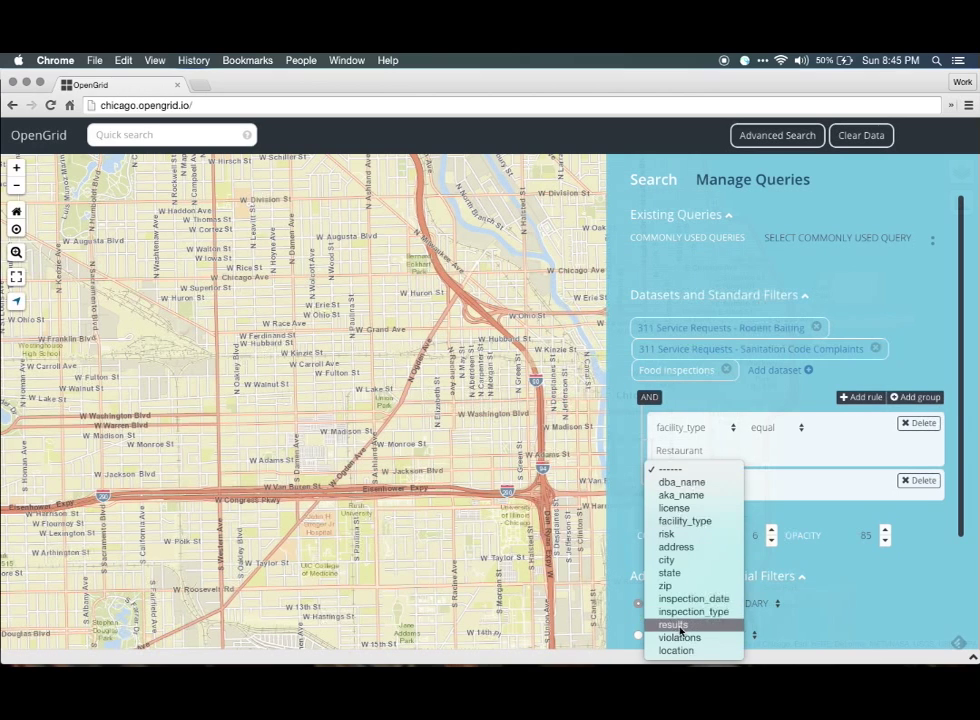
pyautogui.click(680, 625)
pyautogui.write('Fail')
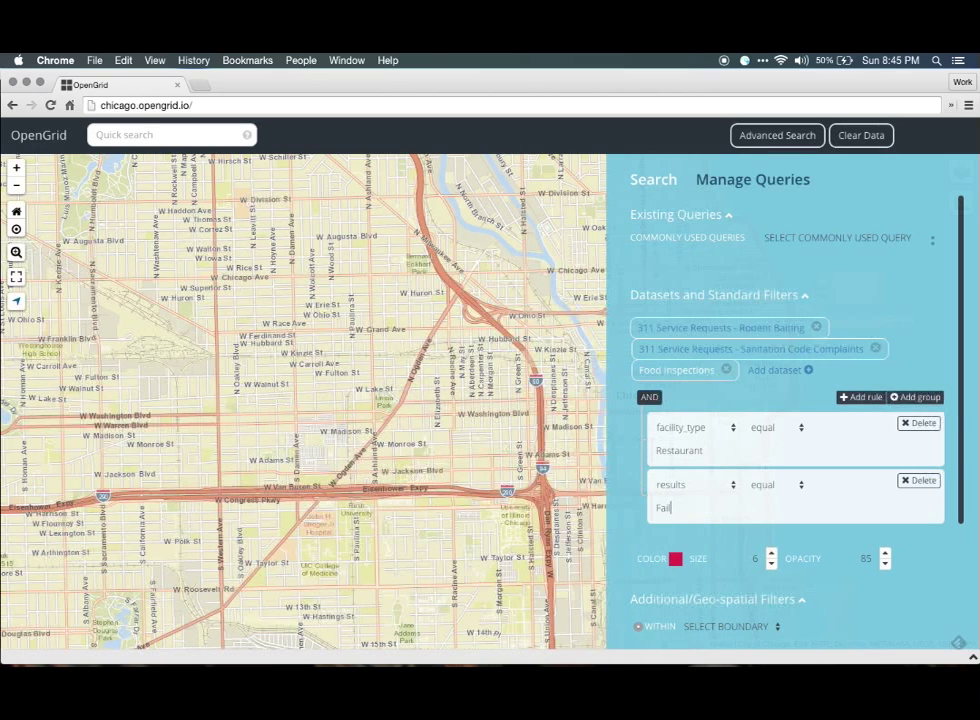
pyautogui.scroll(-4, 707, 511)
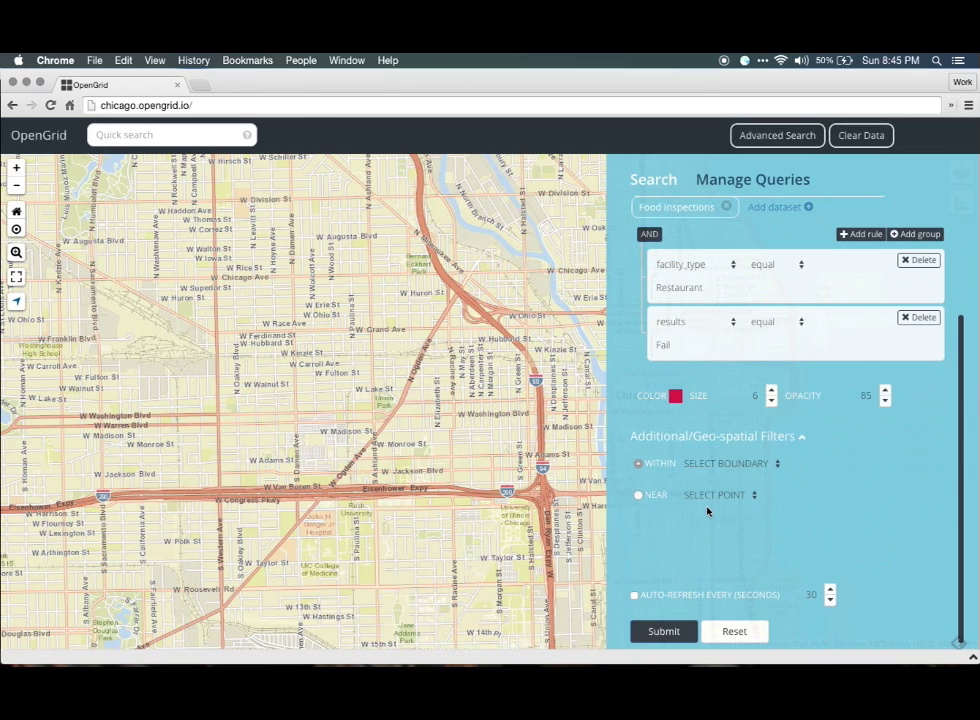
pyautogui.scroll(4, 707, 511)
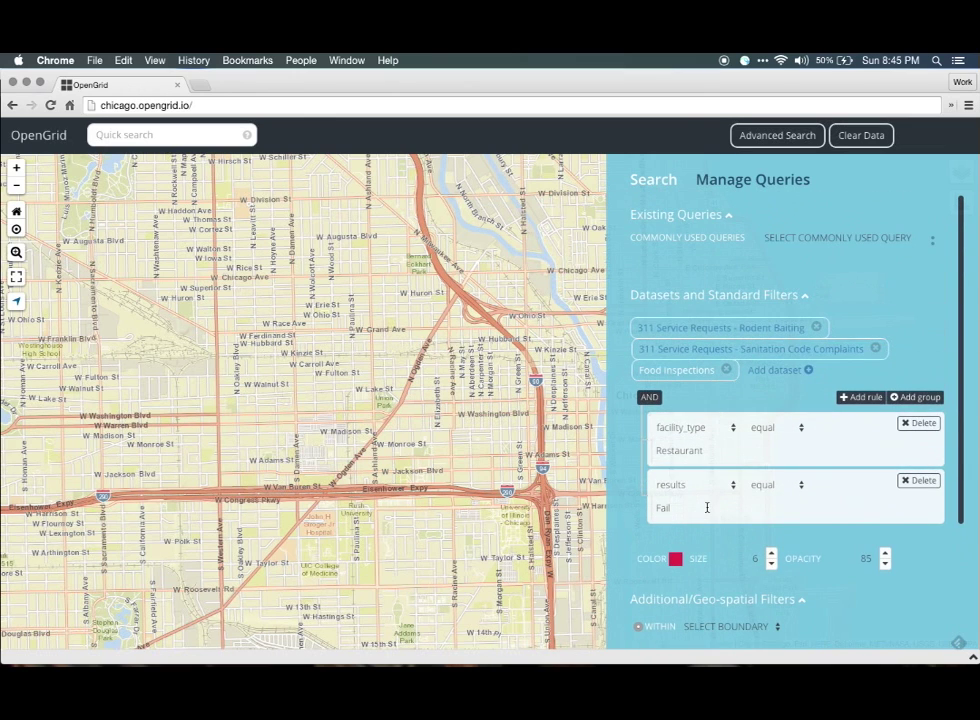
# Colour Food Inspections points magenta and Rodent Baiting points orange
pyautogui.click(675, 559)
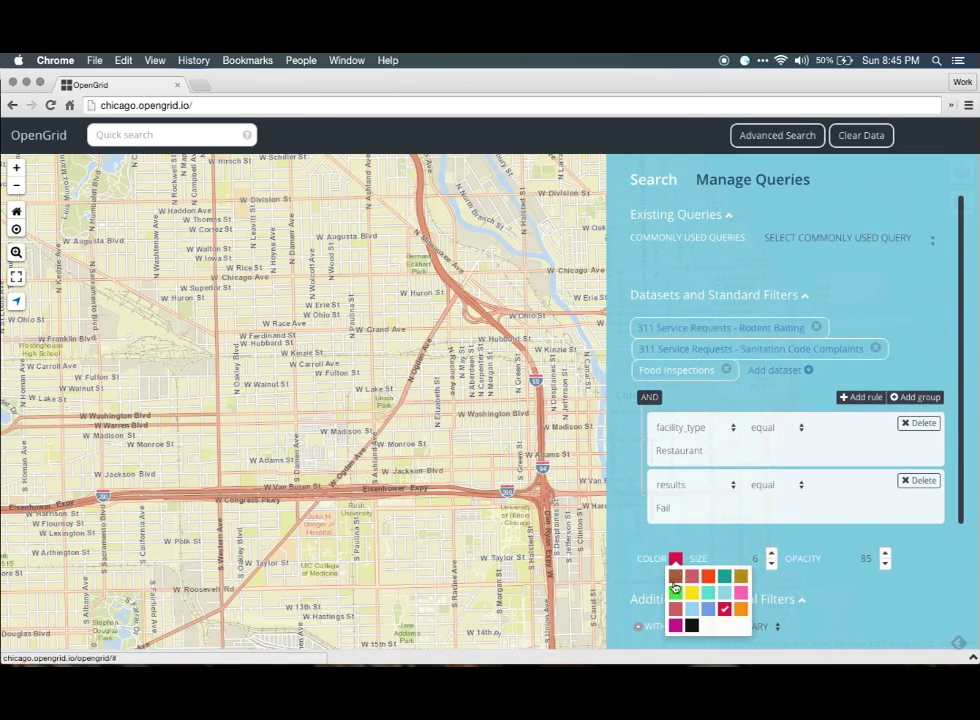
pyautogui.click(676, 627)
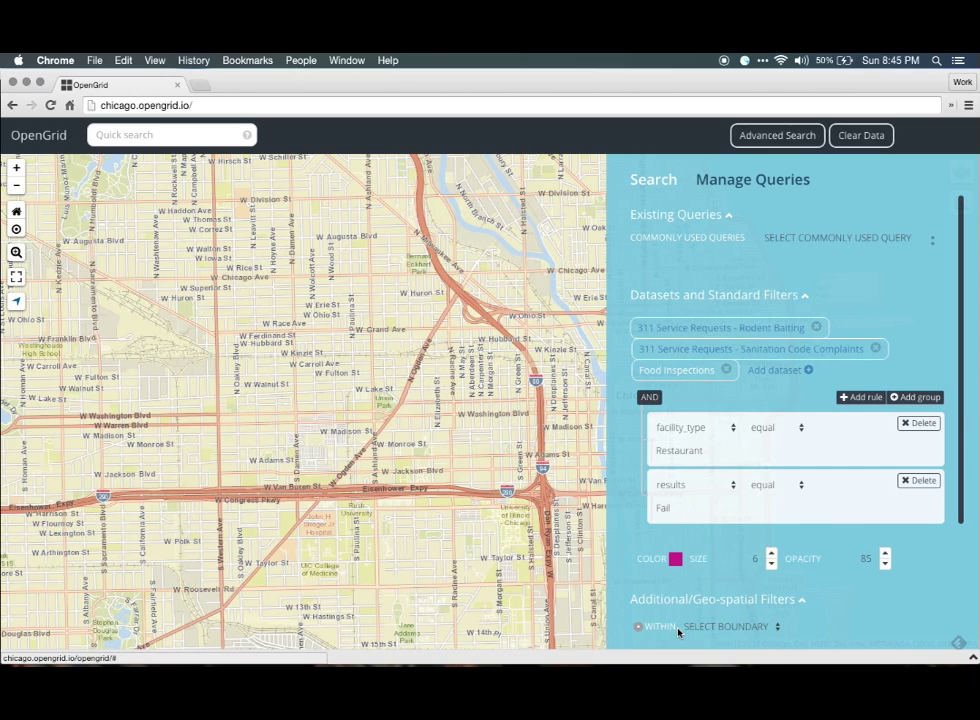
pyautogui.click(727, 330)
pyautogui.click(675, 478)
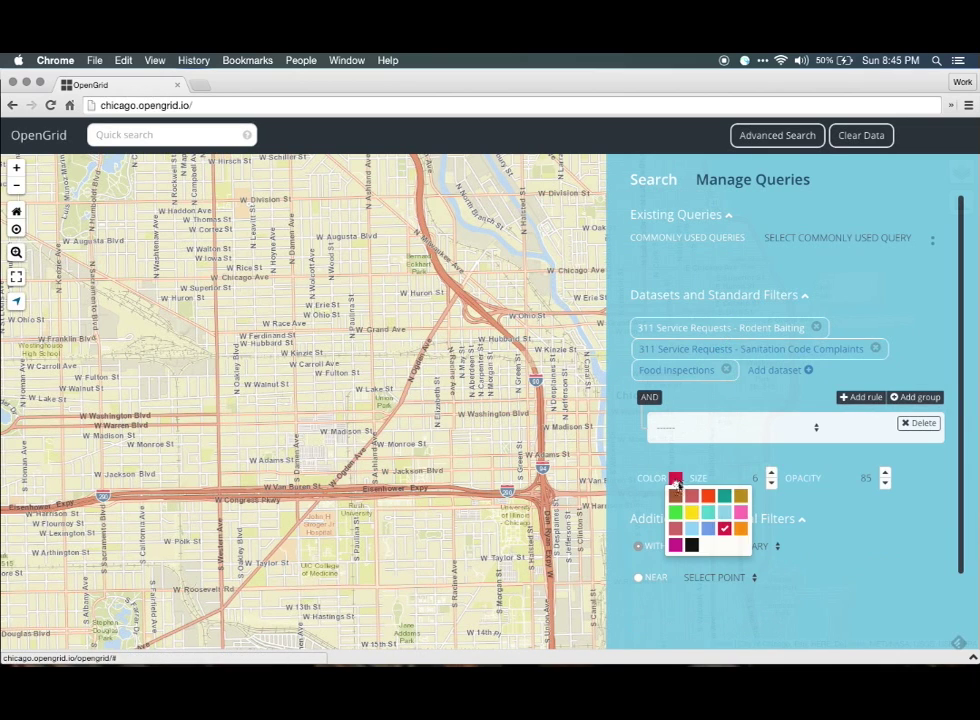
pyautogui.click(740, 531)
# Submit the query and show the 1000-record Food Inspections results table
pyautogui.scroll(-2, 752, 525)
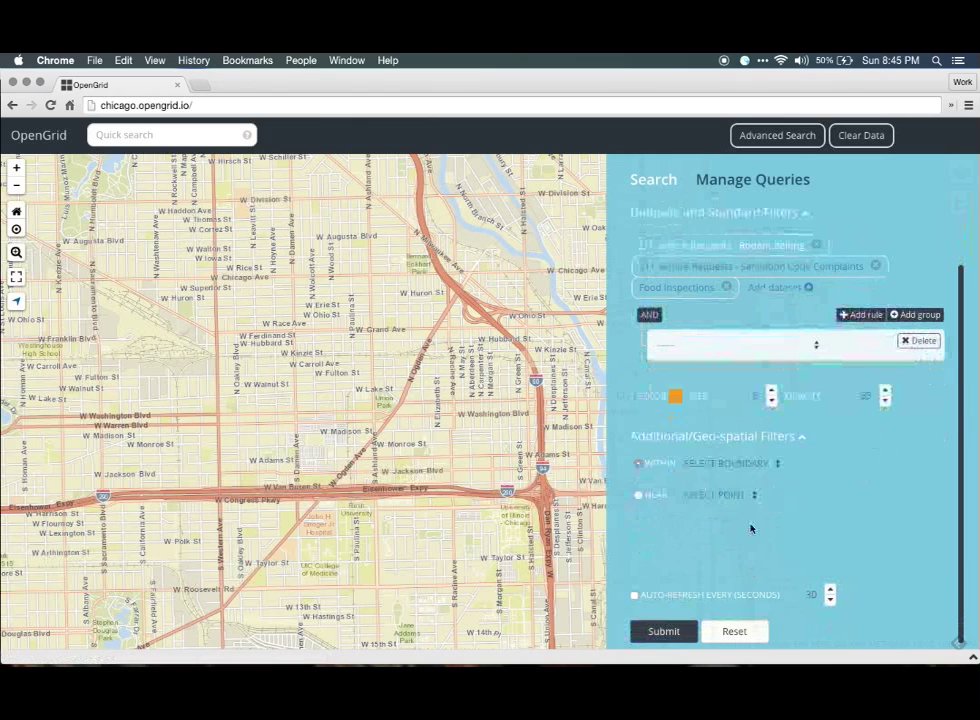
pyautogui.click(667, 632)
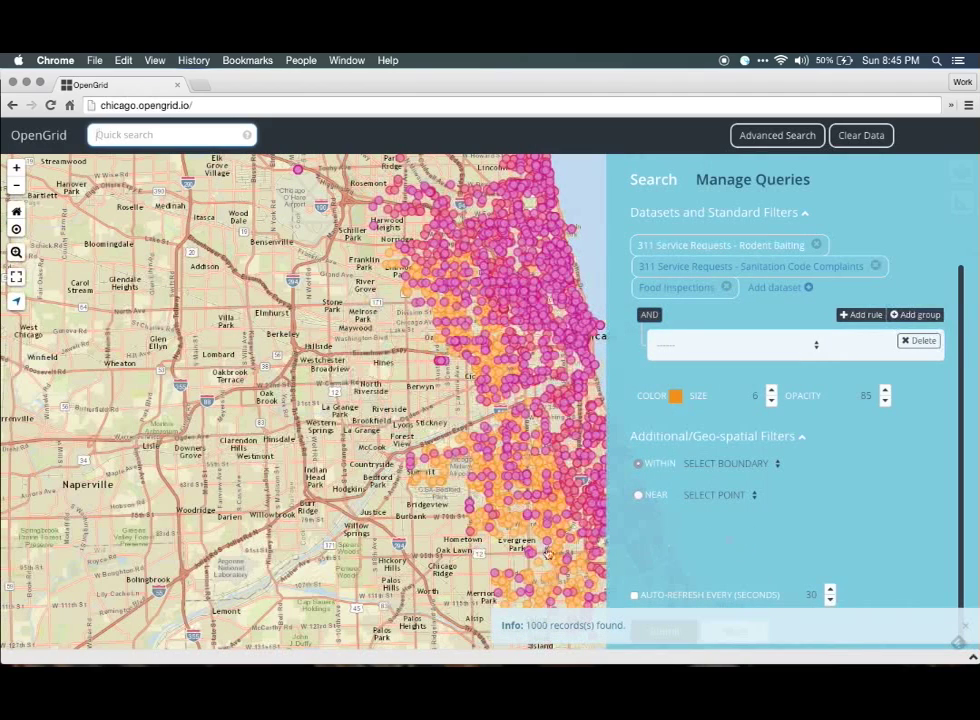
pyautogui.click(449, 657)
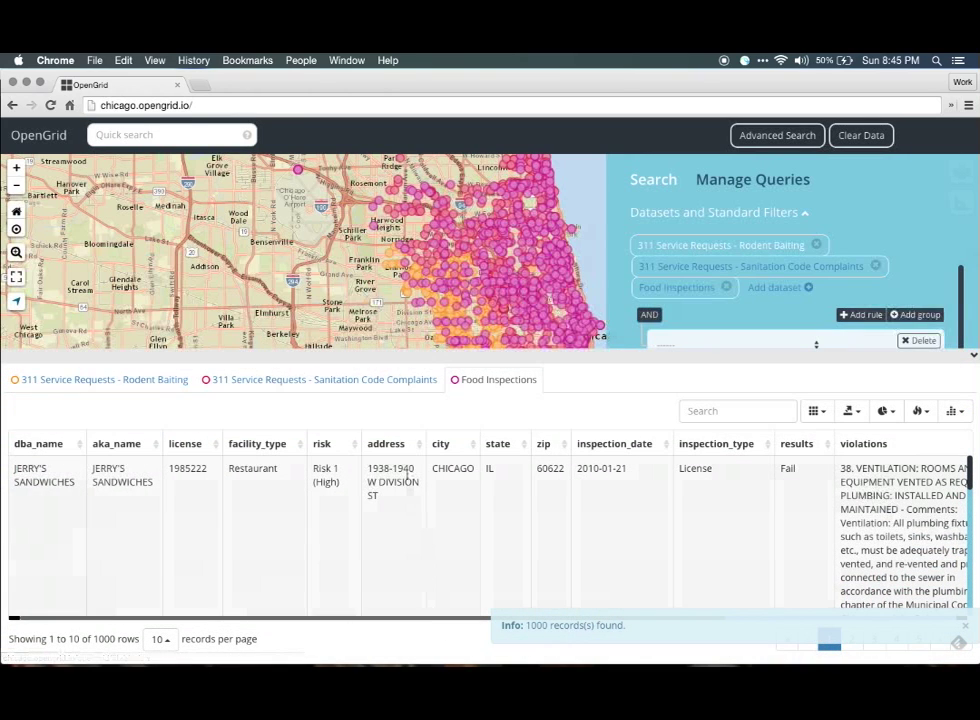
# Browse the Sanitation Code Complaints and Rodent Baiting records, then dismiss the export format choices
pyautogui.click(372, 379)
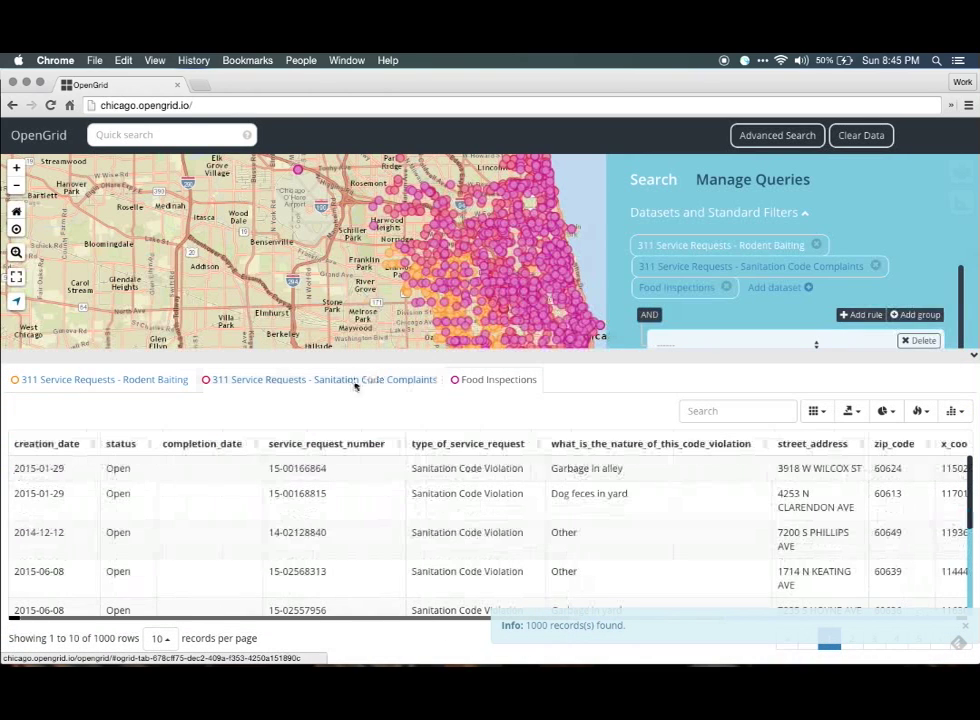
pyautogui.click(151, 381)
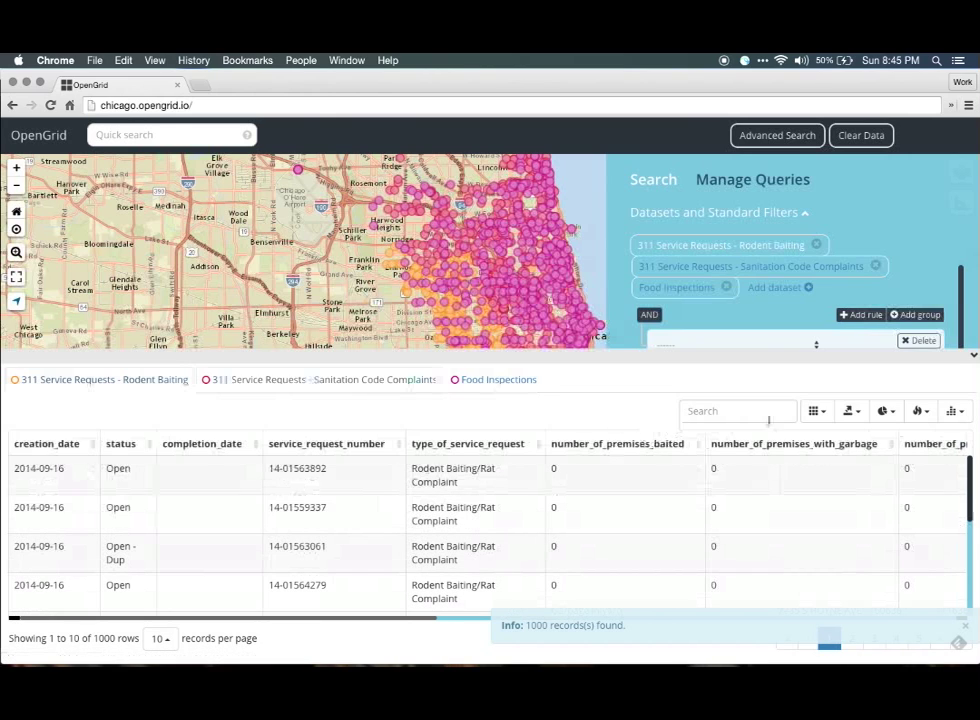
pyautogui.click(851, 418)
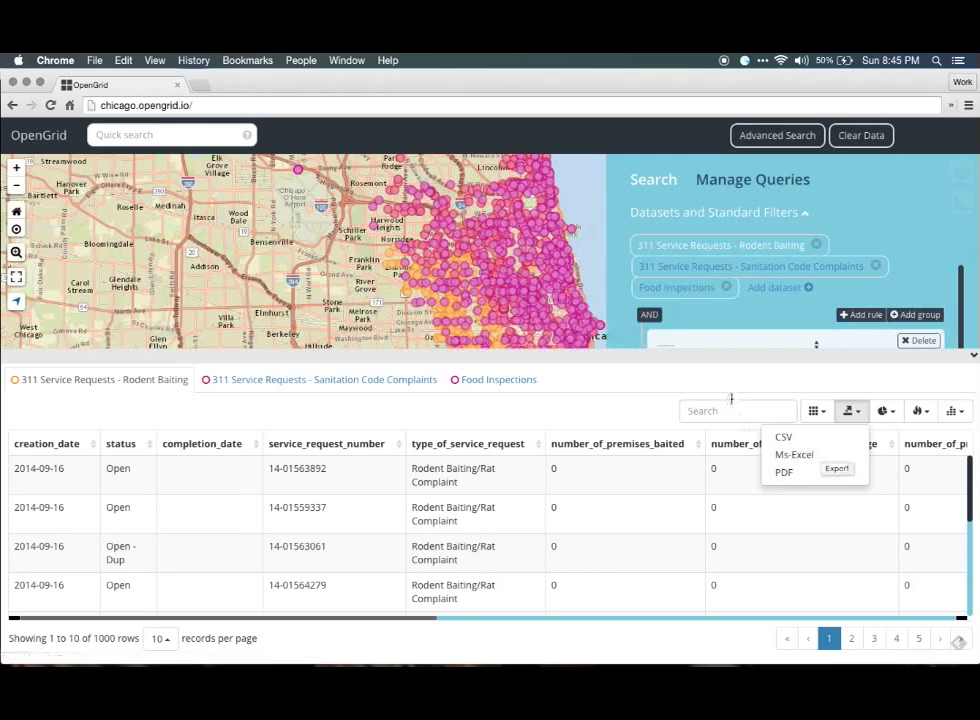
pyautogui.click(690, 361)
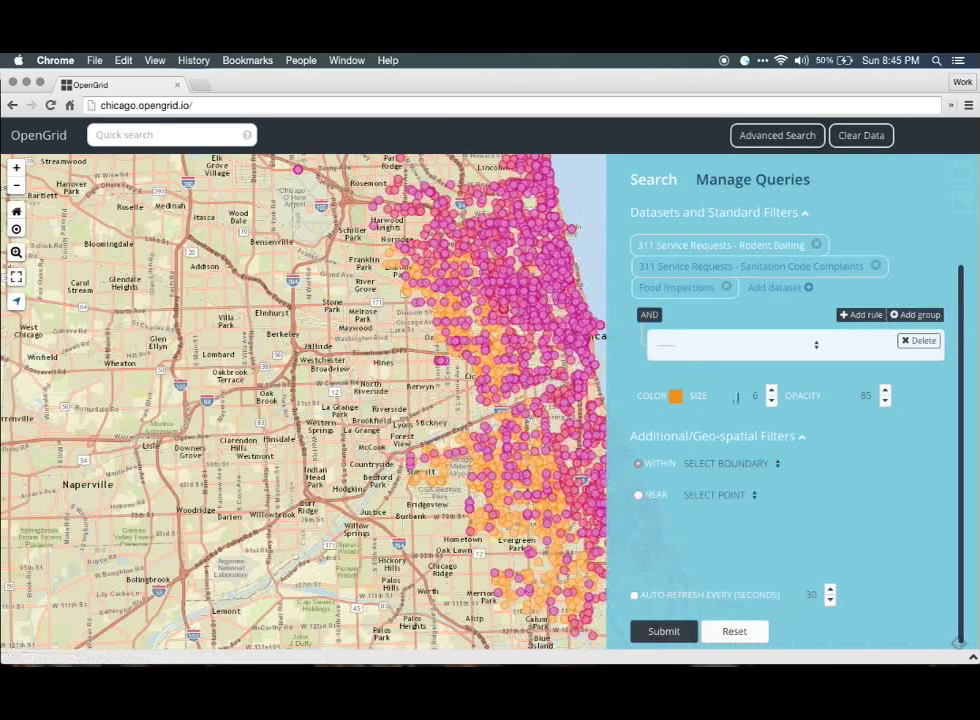
# Limit the search to the Zip Code 60602 boundary and submit it
pyautogui.click(738, 465)
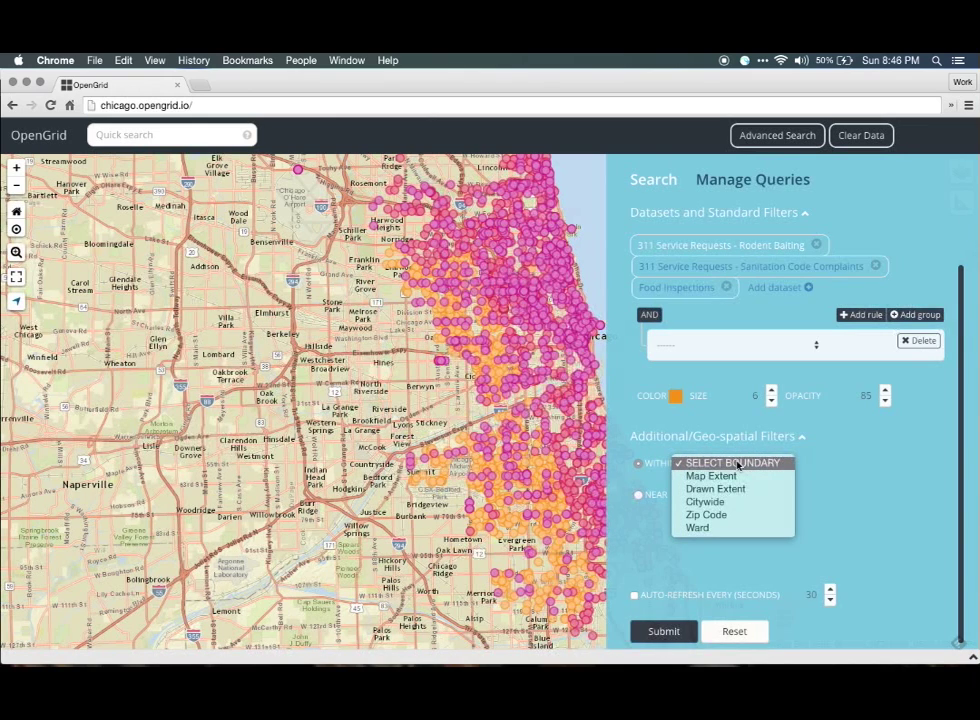
pyautogui.click(767, 515)
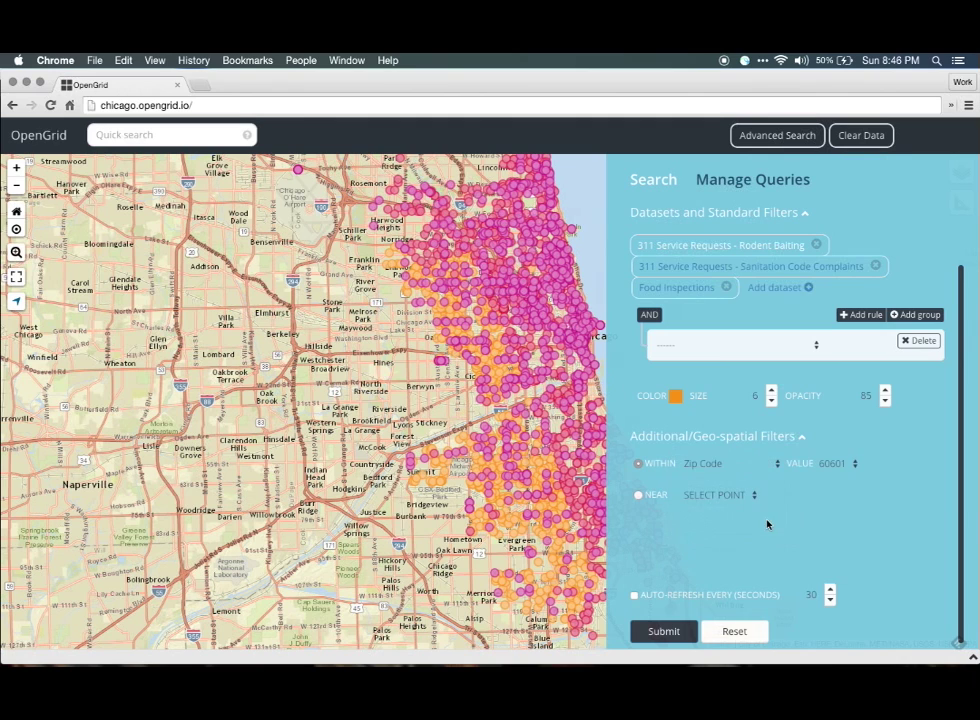
pyautogui.click(836, 464)
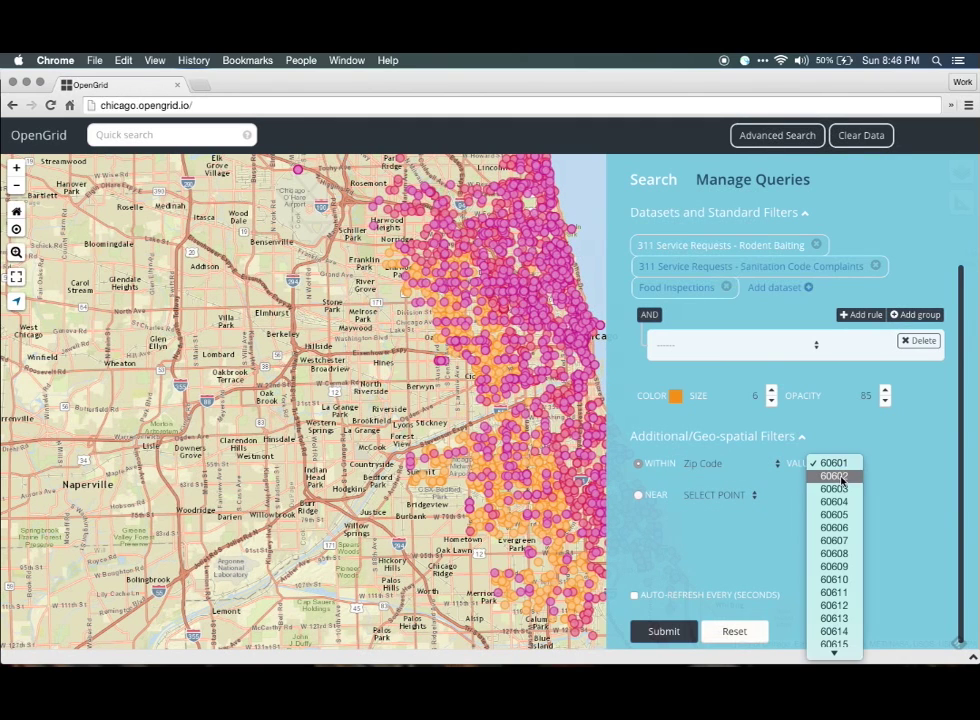
pyautogui.click(834, 476)
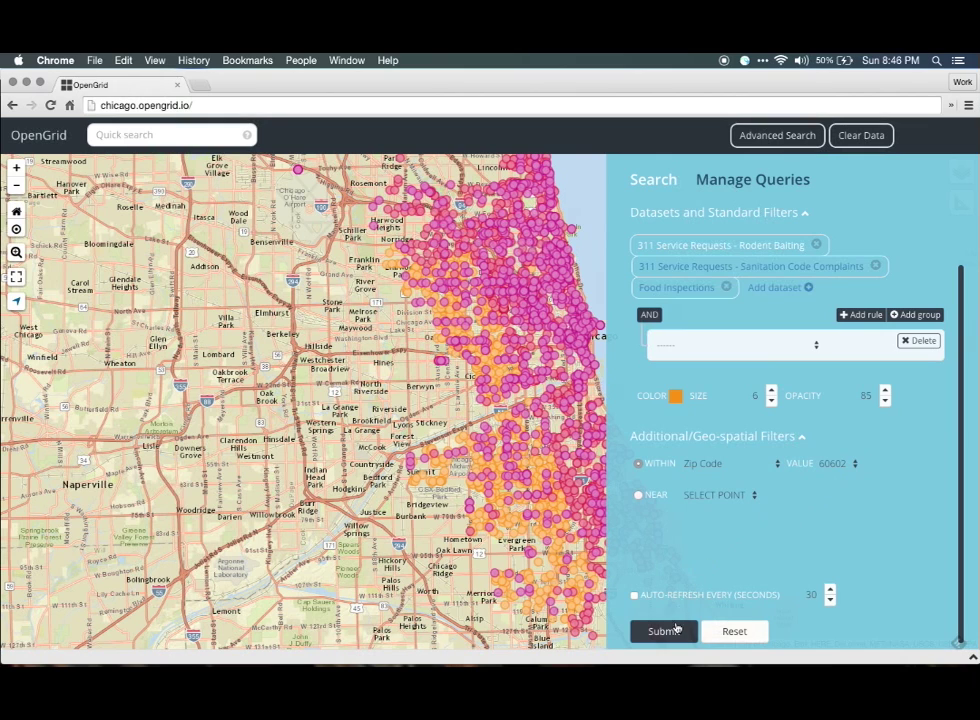
pyautogui.click(676, 631)
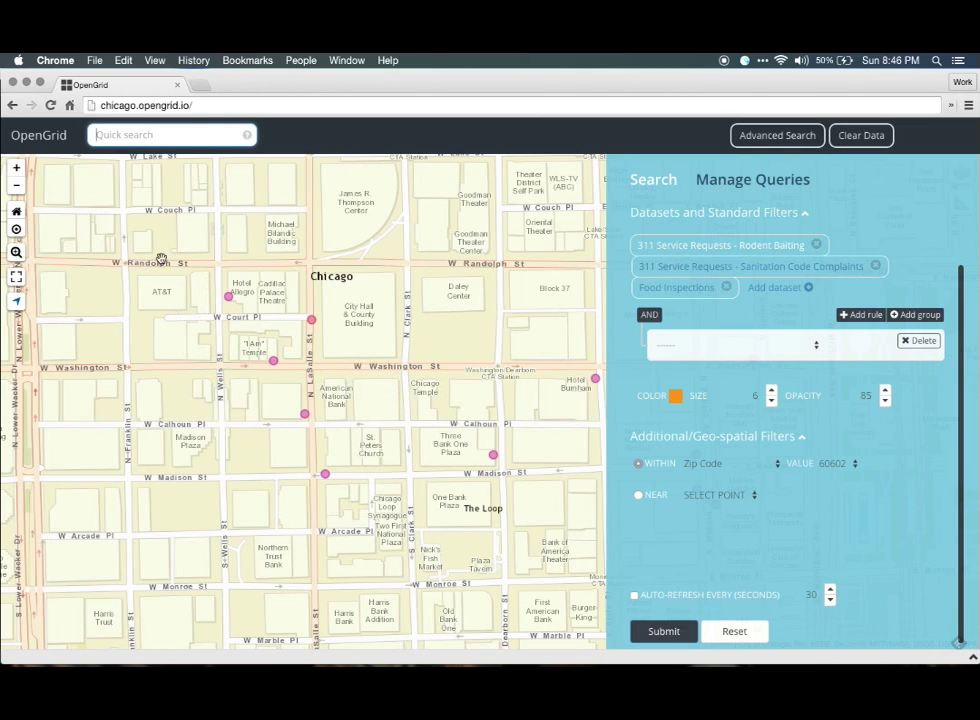
# Switch the boundary to Drawn Extent and draw a rectangle over downtown
pyautogui.click(17, 188)
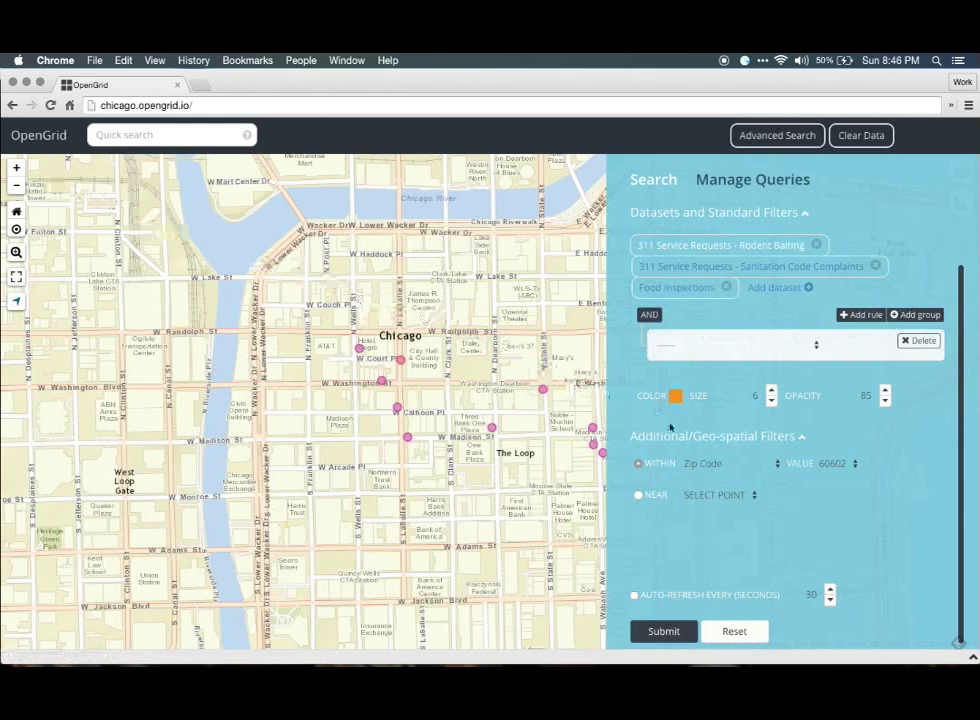
pyautogui.click(705, 463)
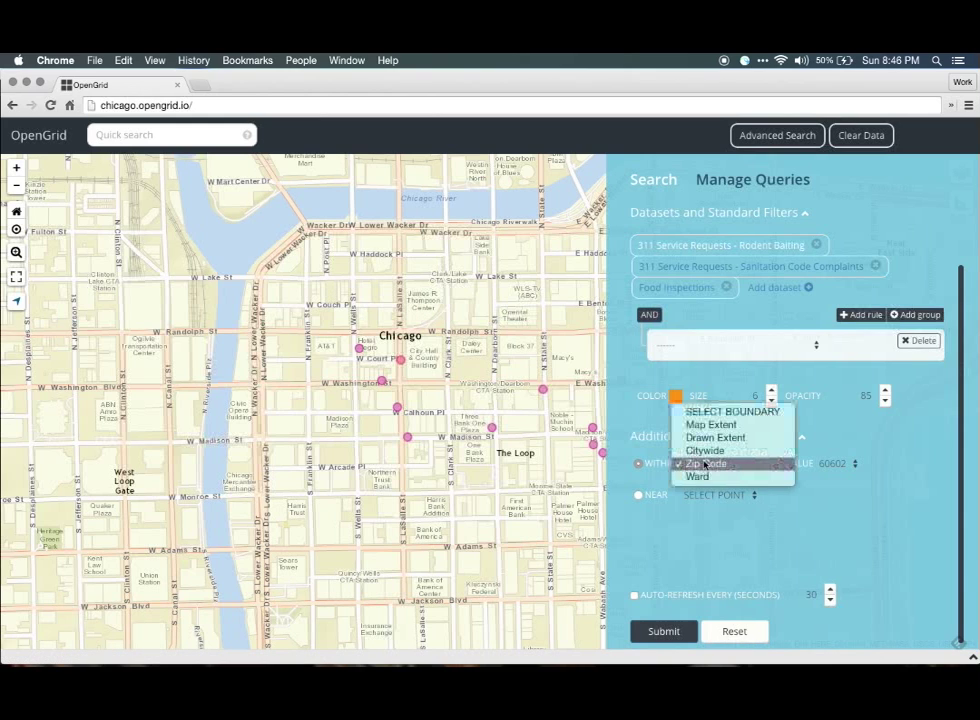
pyautogui.click(712, 438)
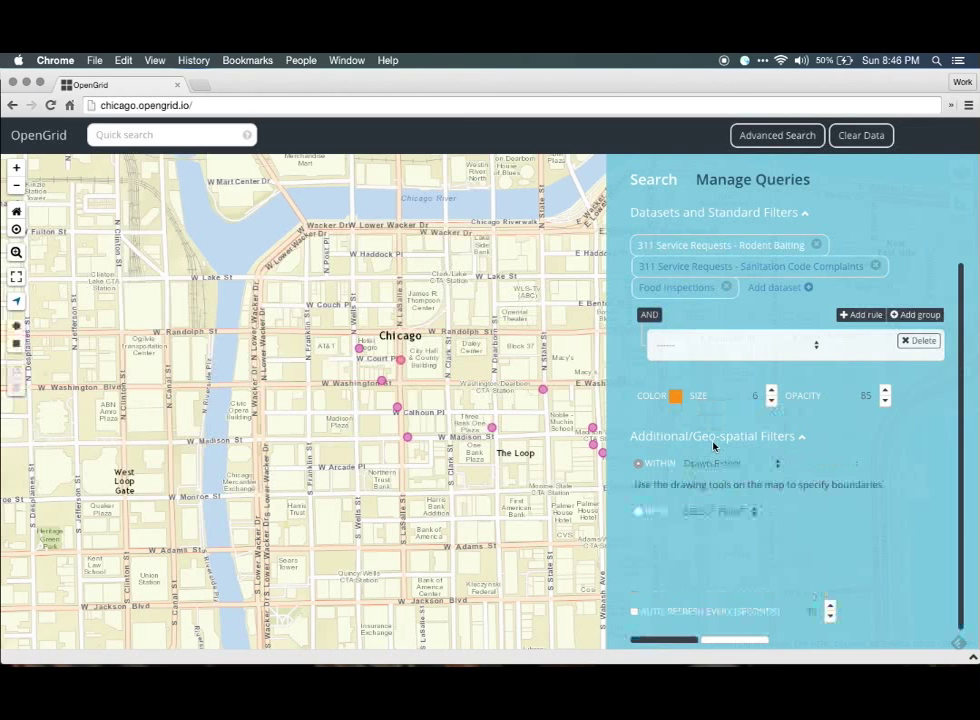
pyautogui.click(16, 229)
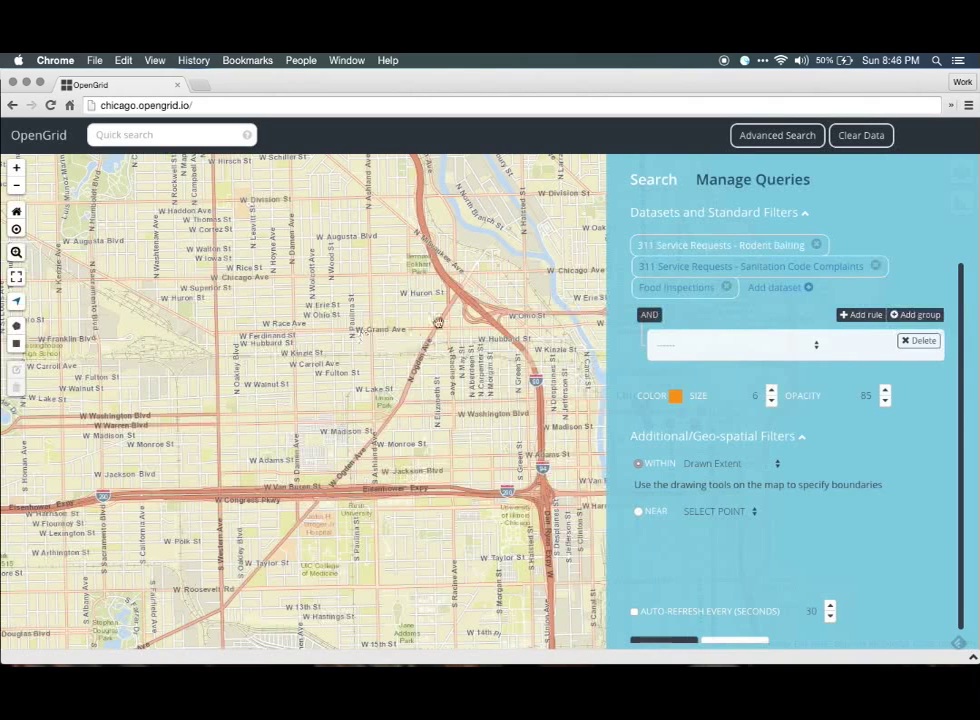
pyautogui.click(748, 135)
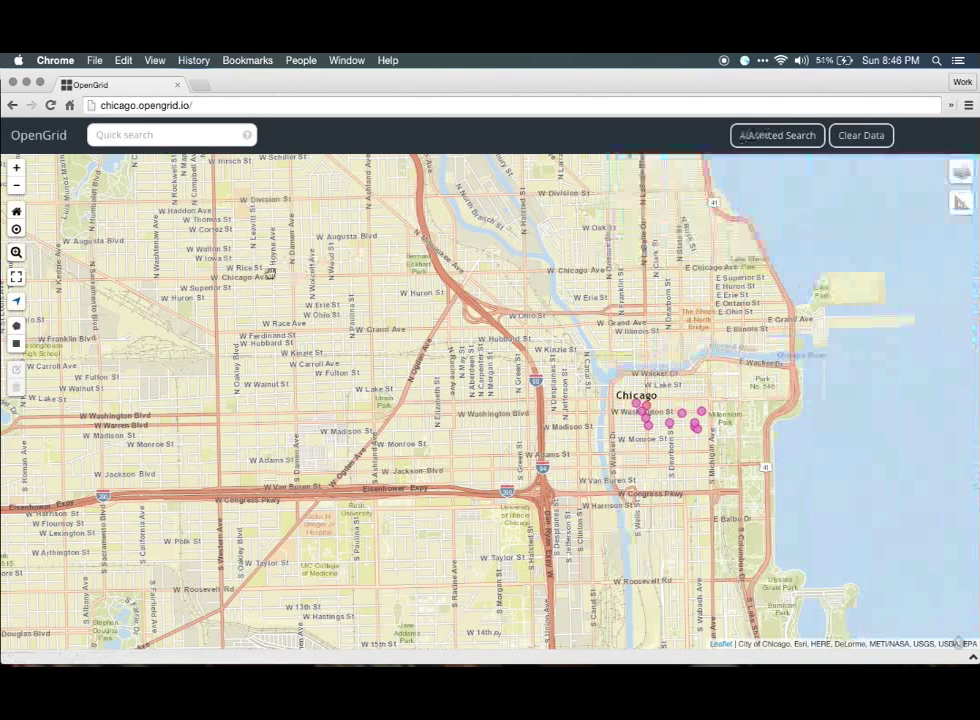
pyautogui.click(16, 343)
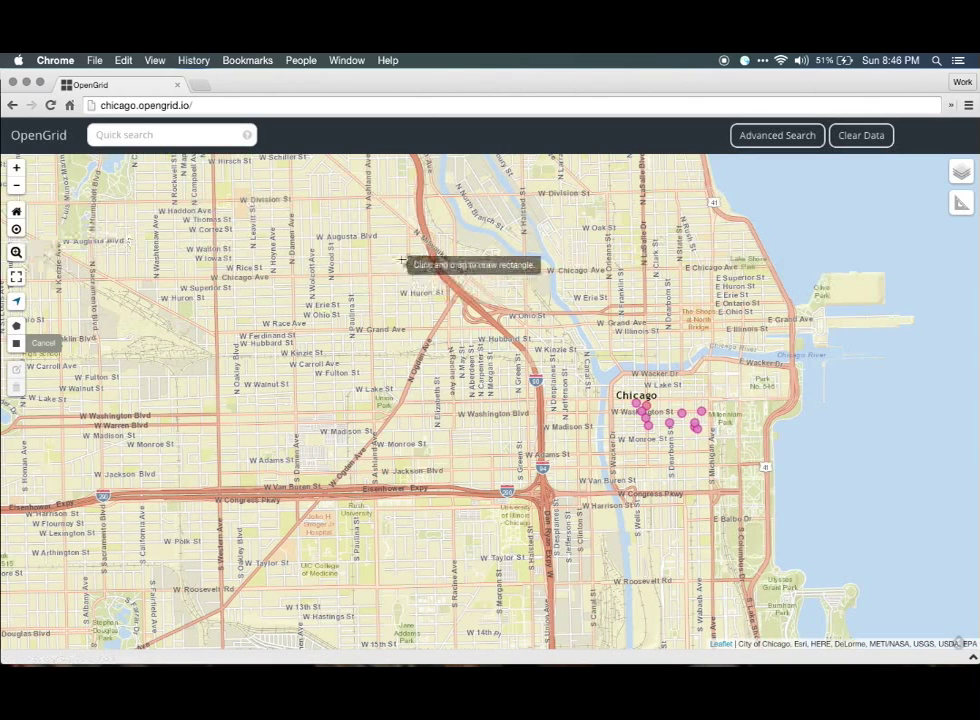
pyautogui.moveTo(404, 225)
pyautogui.mouseDown()
pyautogui.moveTo(679, 463)
pyautogui.moveTo(769, 506)
pyautogui.mouseUp()
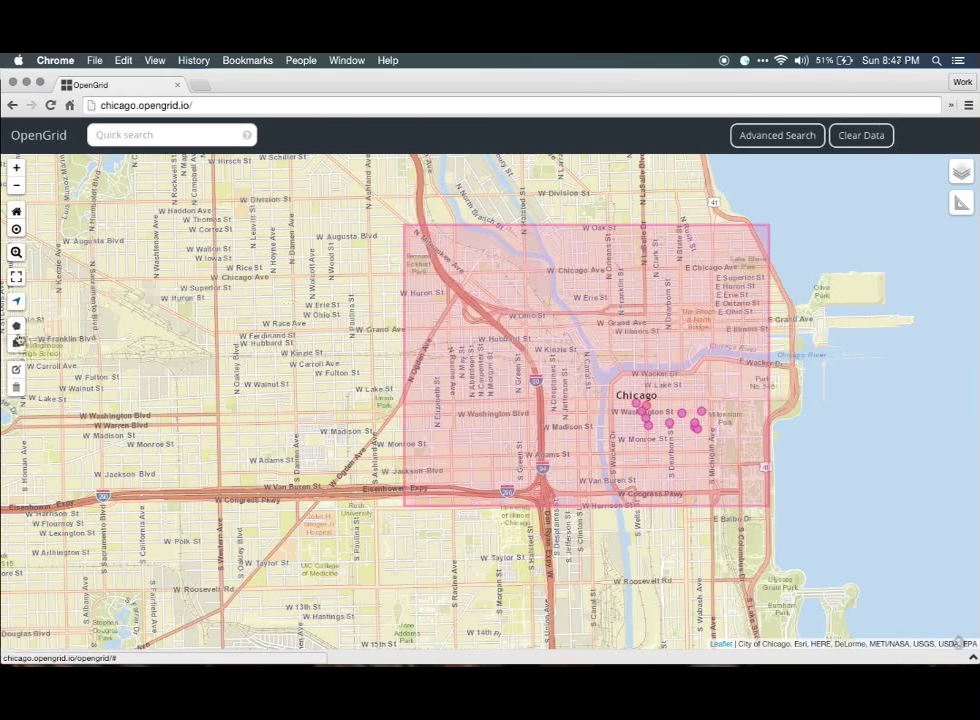
# Draw a four-corner polygon over the West Town area
pyautogui.click(16, 327)
pyautogui.click(108, 290)
pyautogui.click(245, 235)
pyautogui.click(325, 397)
pyautogui.click(218, 453)
pyautogui.rightClick(142, 514)
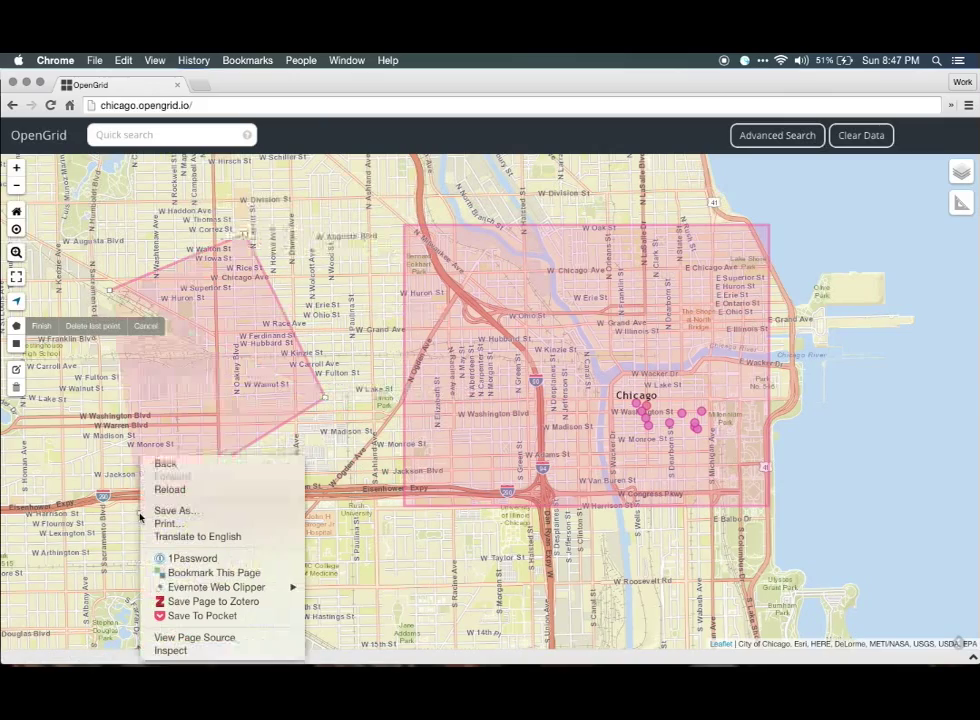
pyautogui.scroll(2, 110, 288)
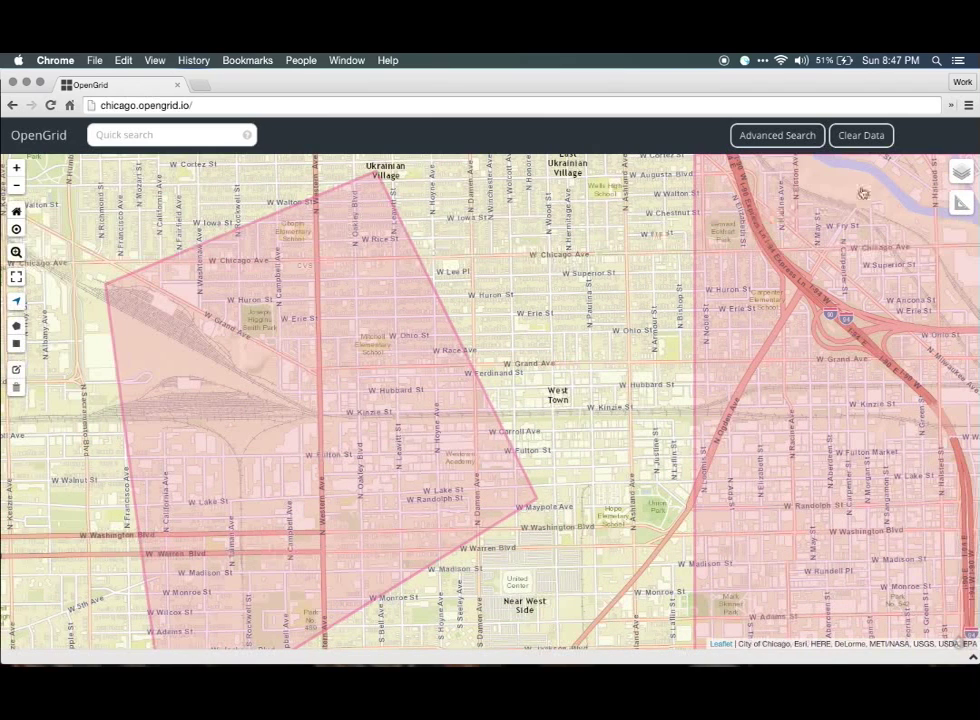
# Run the drawn-extent search, view its 165 results, then reopen Advanced Search
pyautogui.click(785, 138)
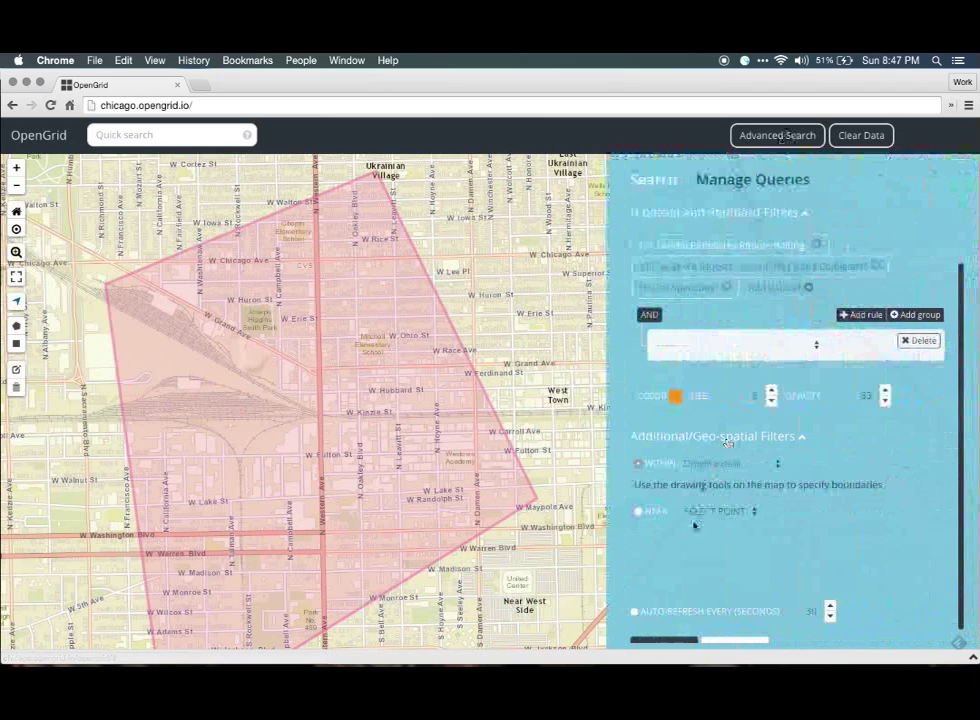
pyautogui.click(667, 640)
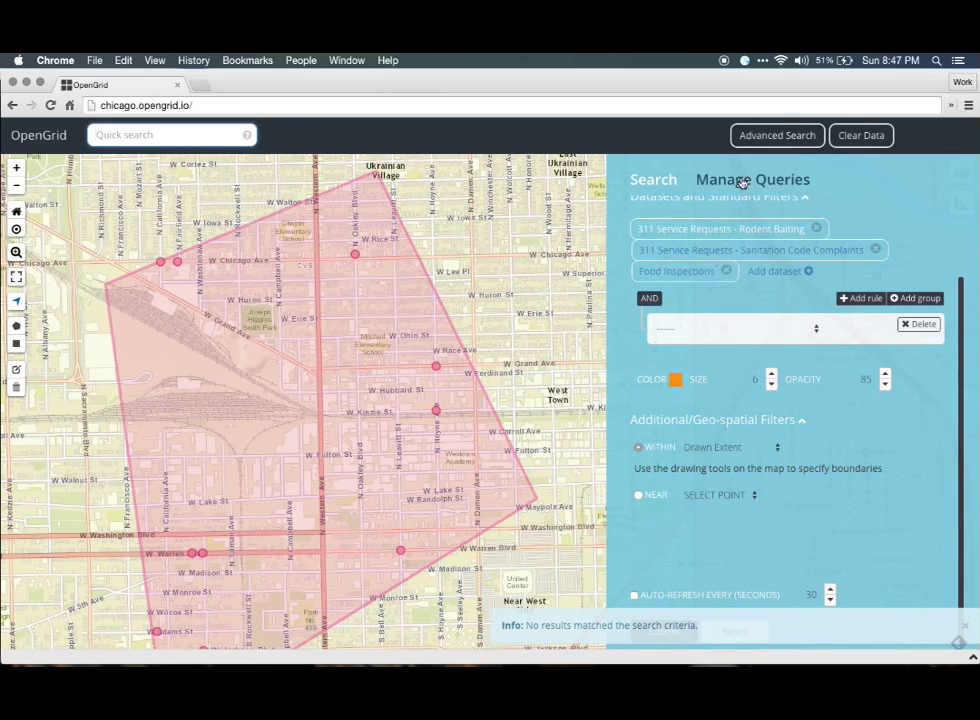
pyautogui.click(765, 133)
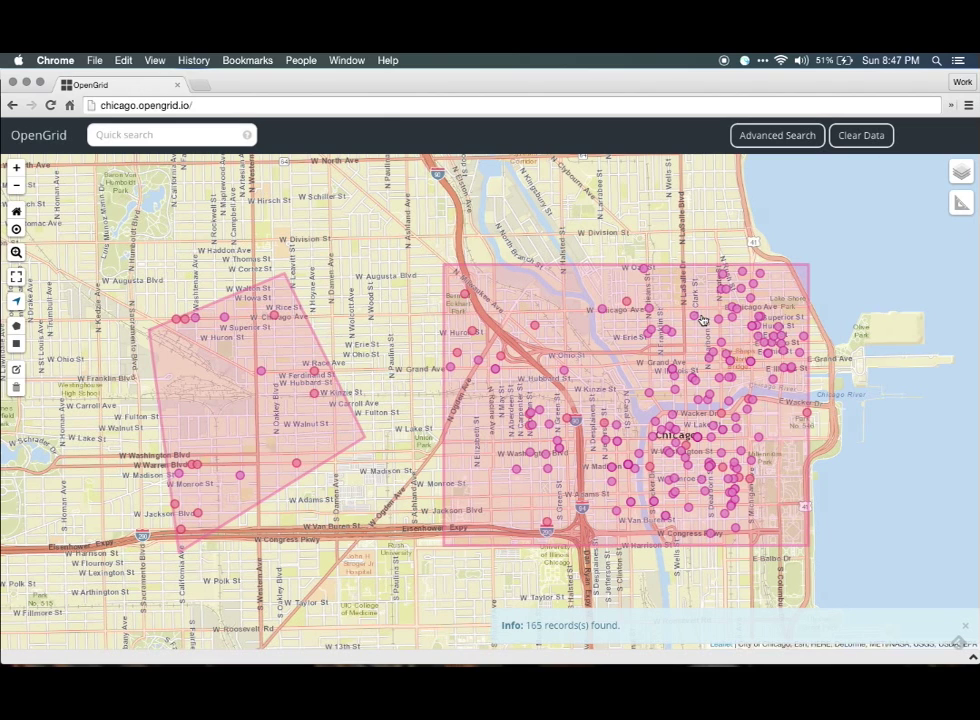
pyautogui.click(778, 138)
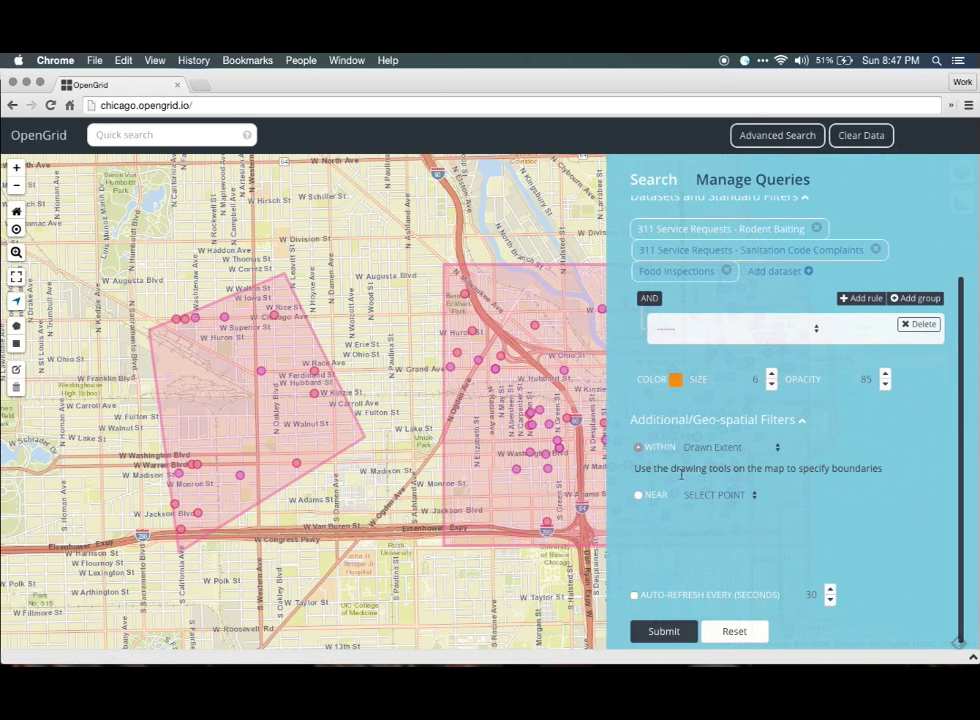
# Set the NEAR filter to a Marker with a 1 Miles radius
pyautogui.click(640, 496)
pyautogui.click(705, 495)
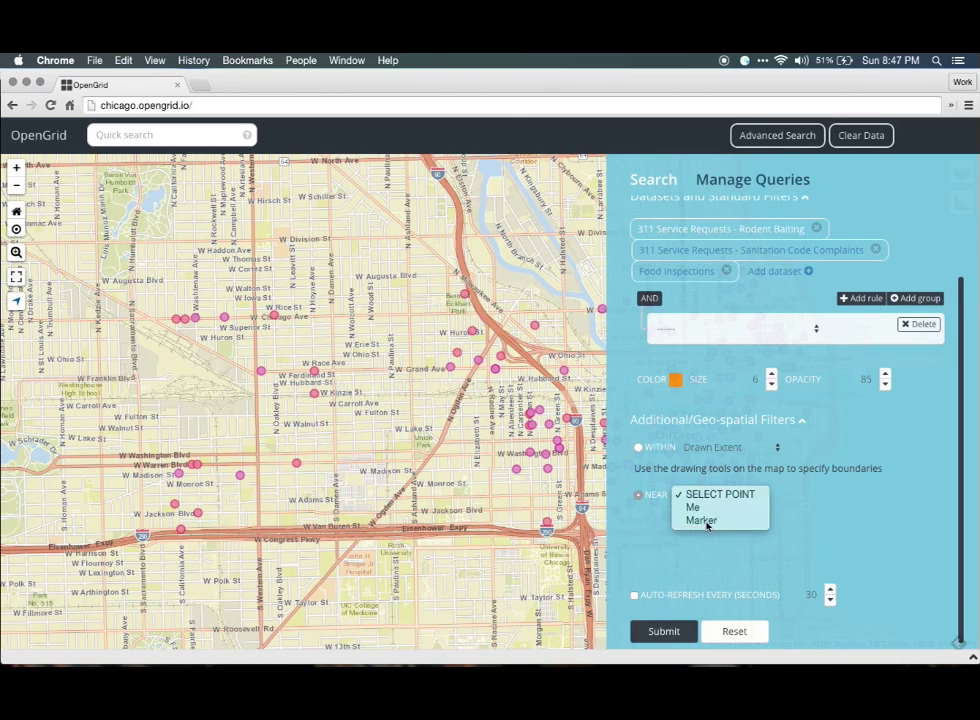
pyautogui.click(705, 521)
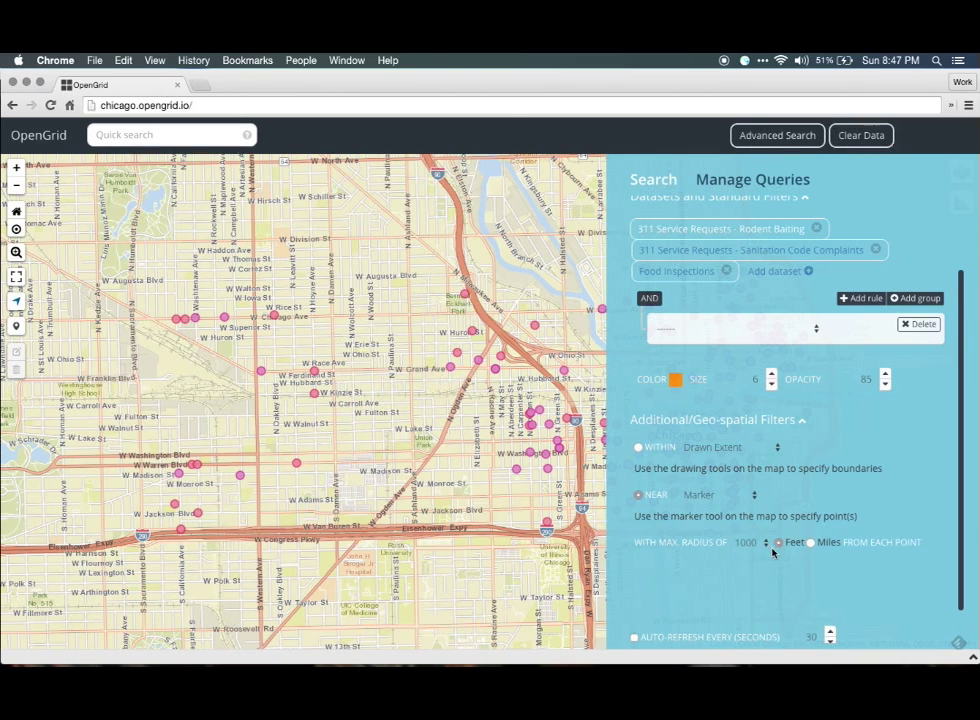
pyautogui.click(810, 543)
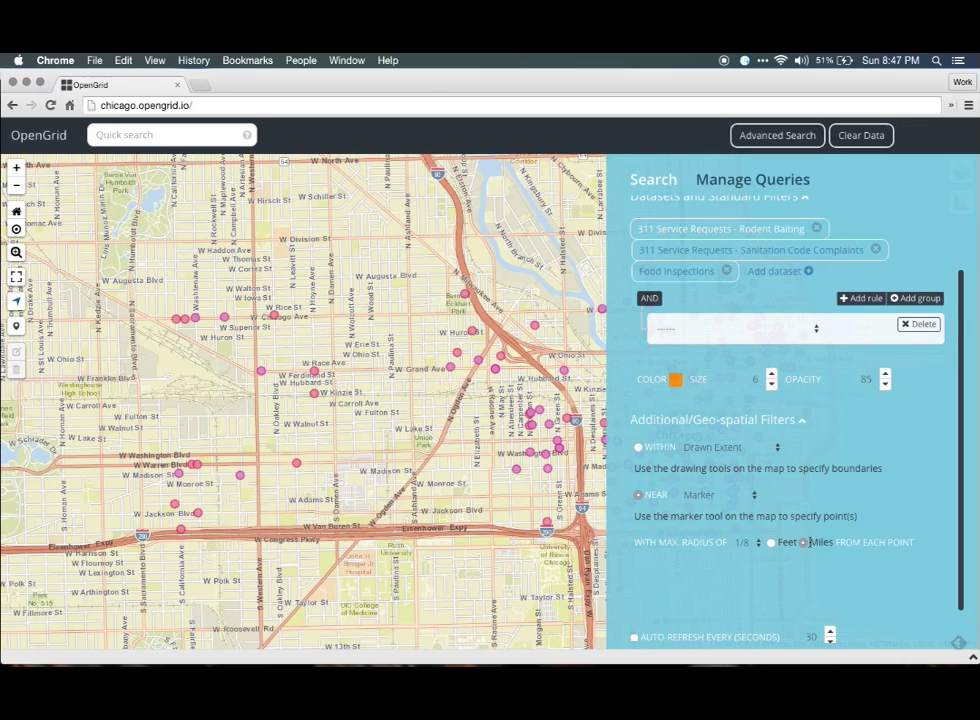
pyautogui.click(755, 544)
pyautogui.click(750, 599)
pyautogui.click(762, 137)
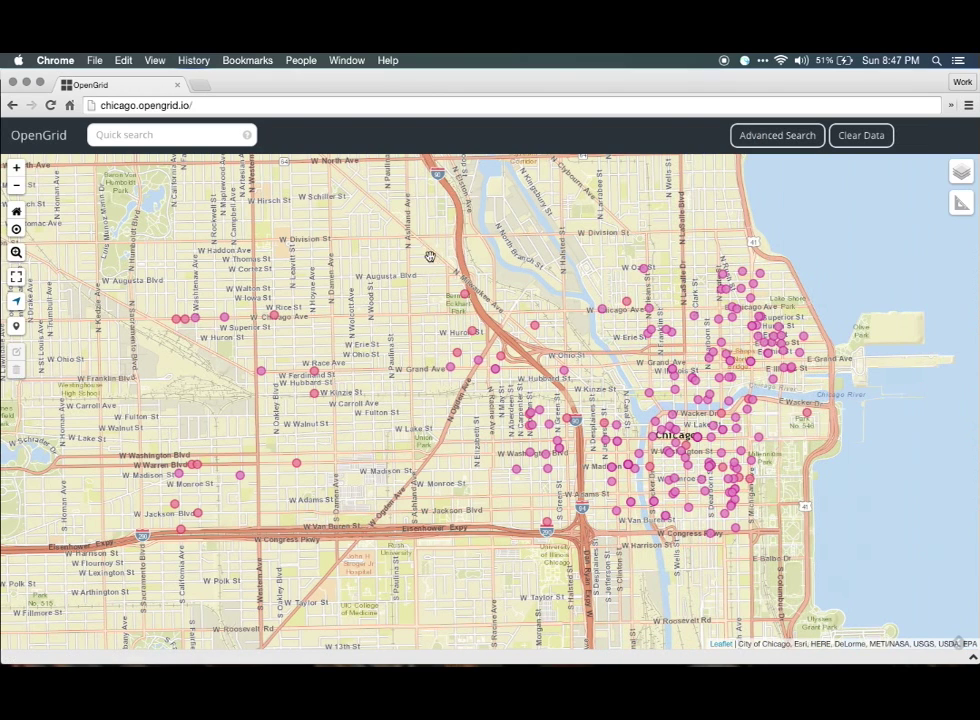
# Place a marker near Grand Ave and LaSalle and run the search for 158 records
pyautogui.click(16, 326)
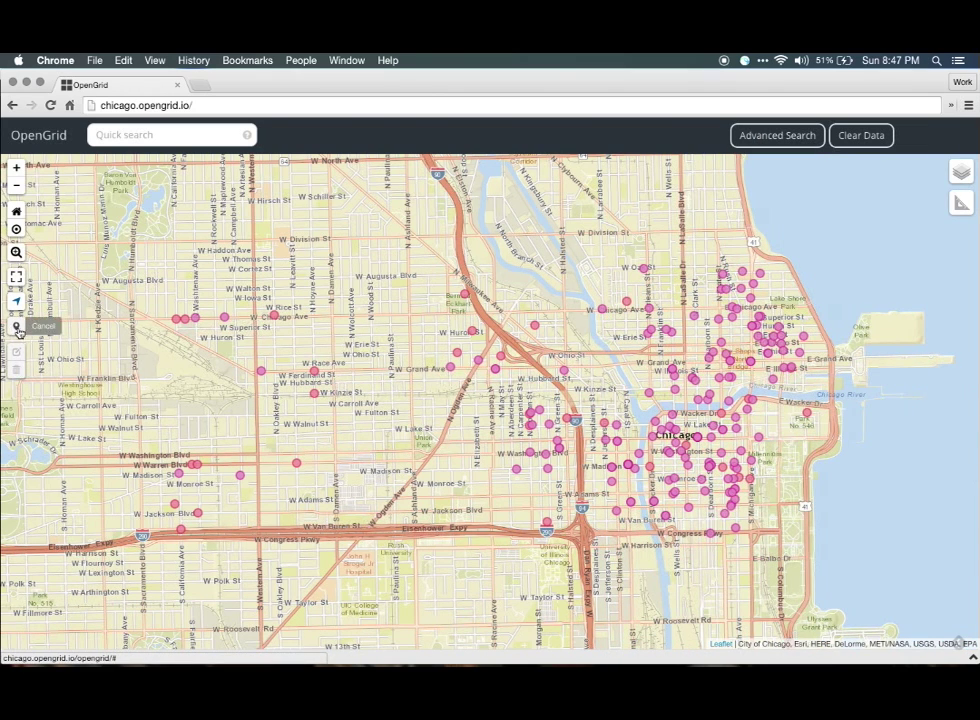
pyautogui.click(693, 356)
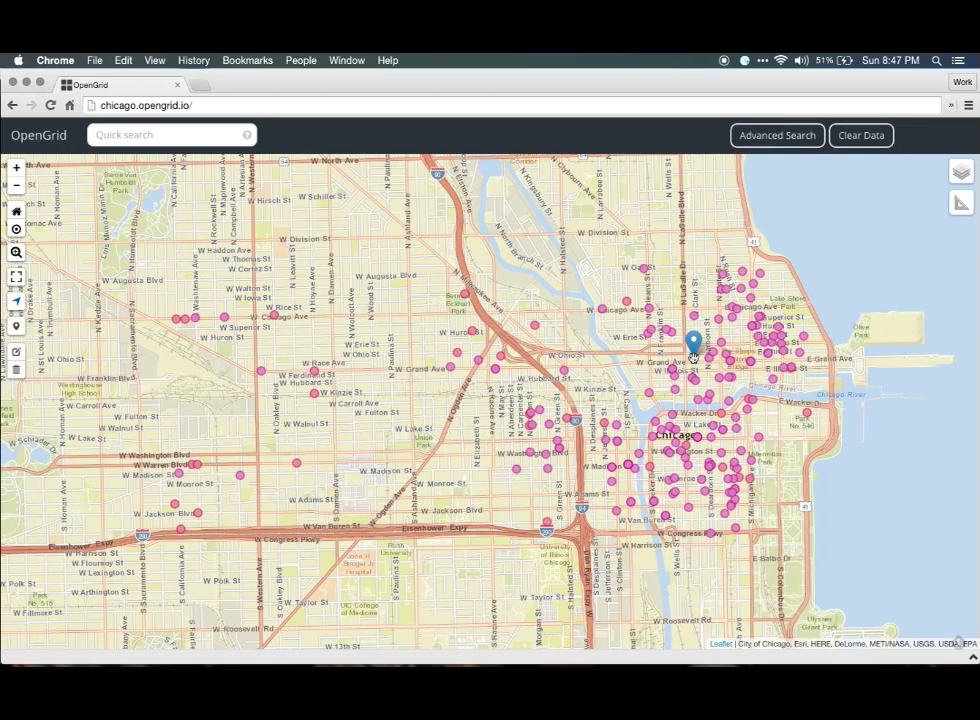
pyautogui.click(773, 140)
pyautogui.scroll(-1, 744, 446)
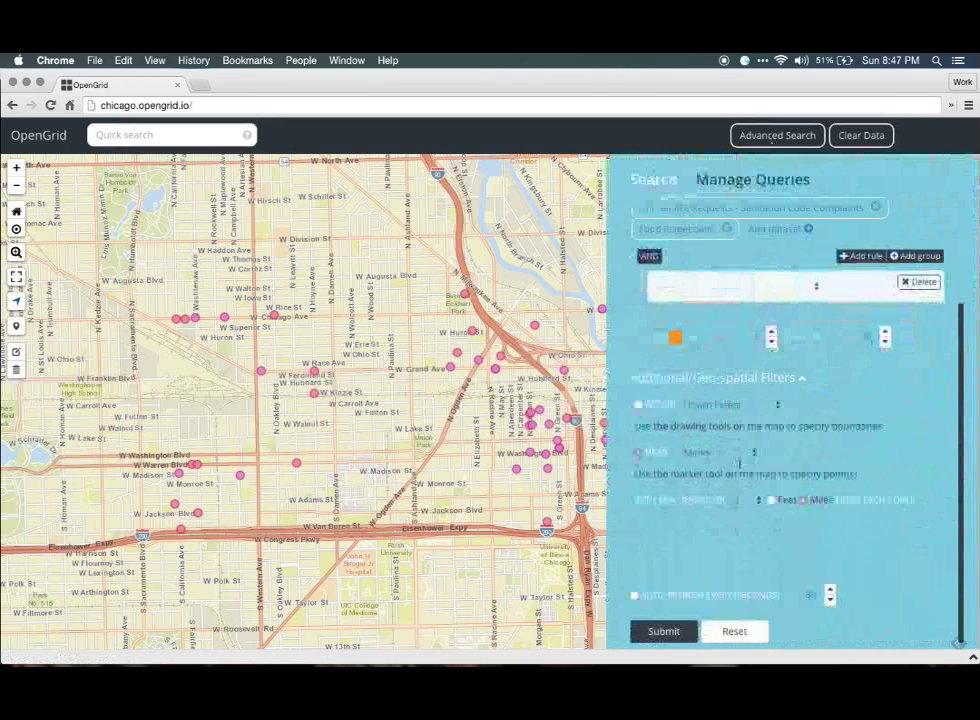
pyautogui.click(664, 632)
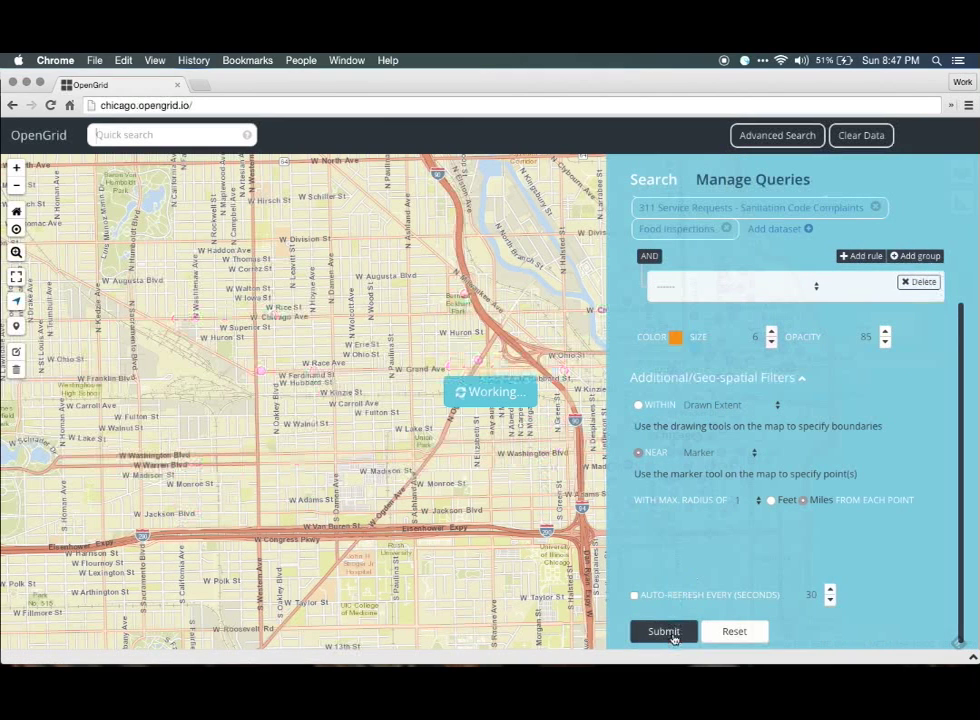
pyautogui.click(768, 136)
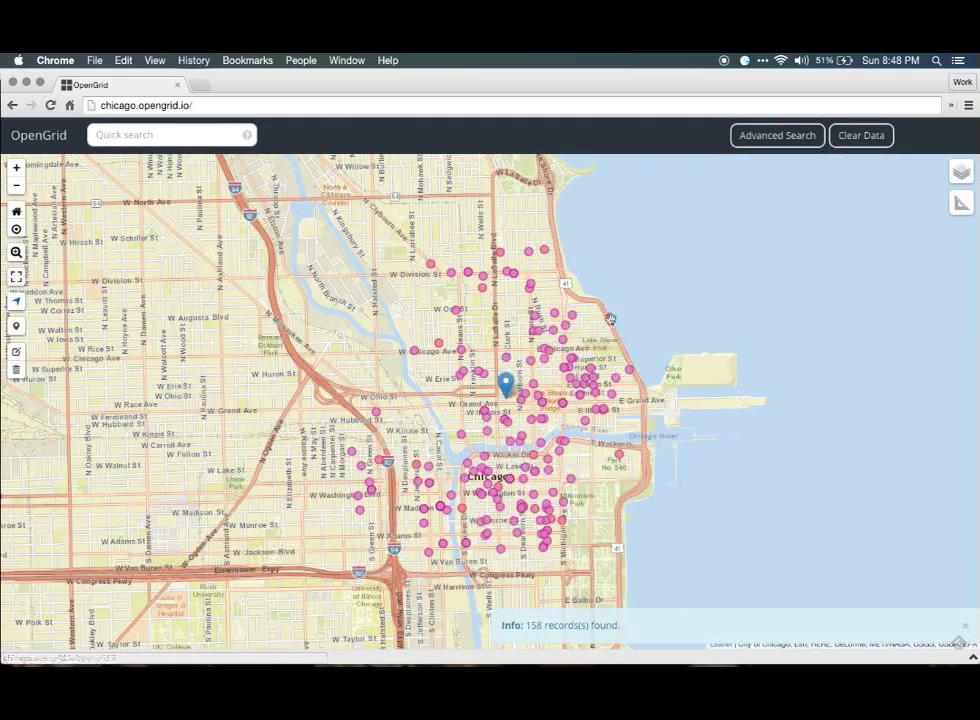